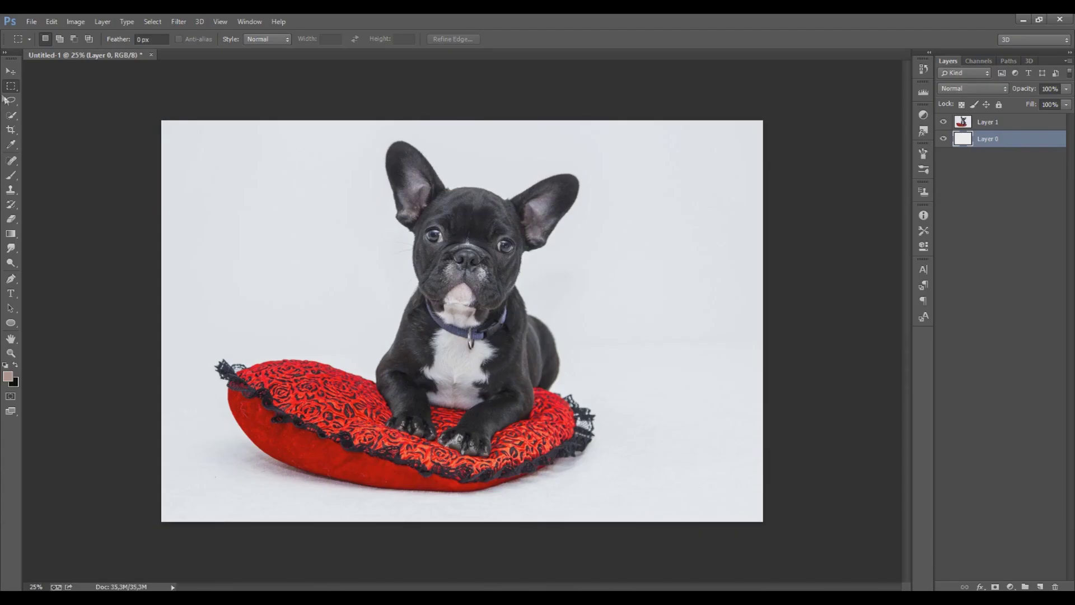
Draw a loose lasso selection around the bulldog's head and both tall ears on Layer 0
click(7, 100)
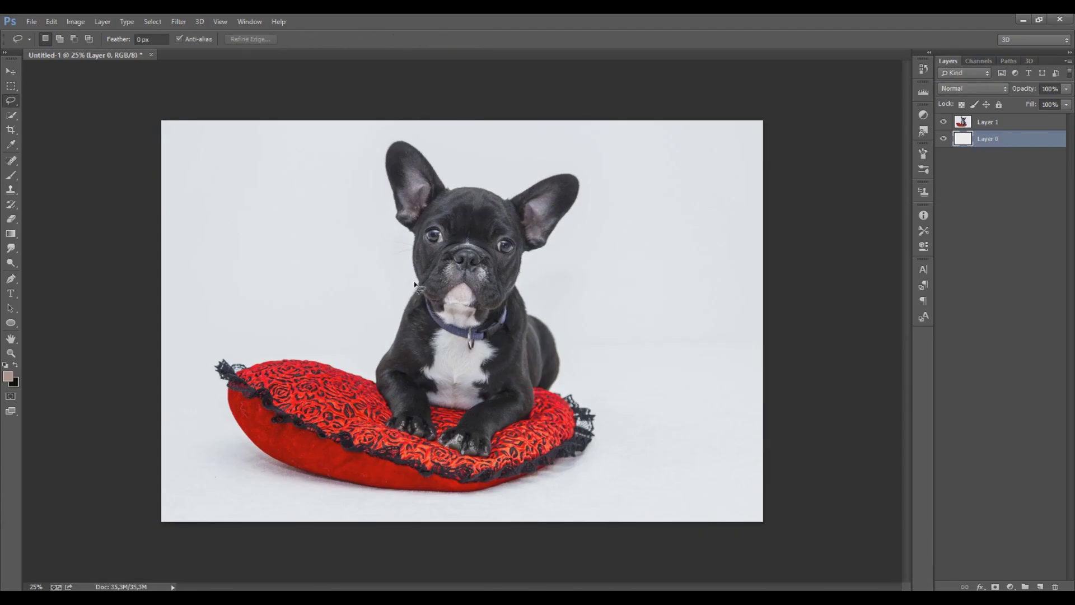
drag(395, 248, 384, 234)
click(394, 280)
drag(498, 176, 596, 174)
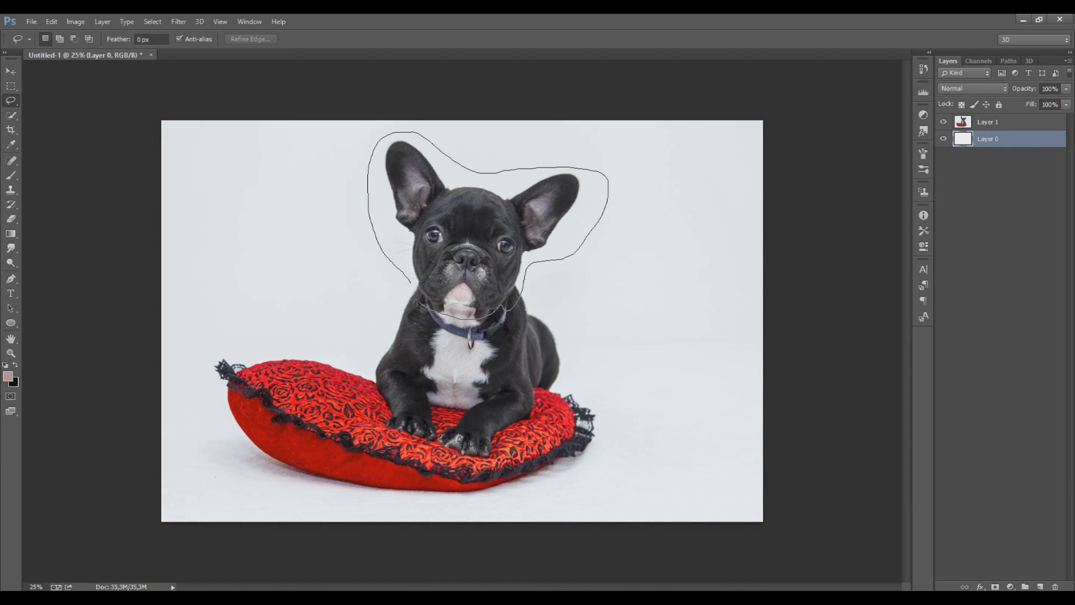
drag(402, 276, 406, 282)
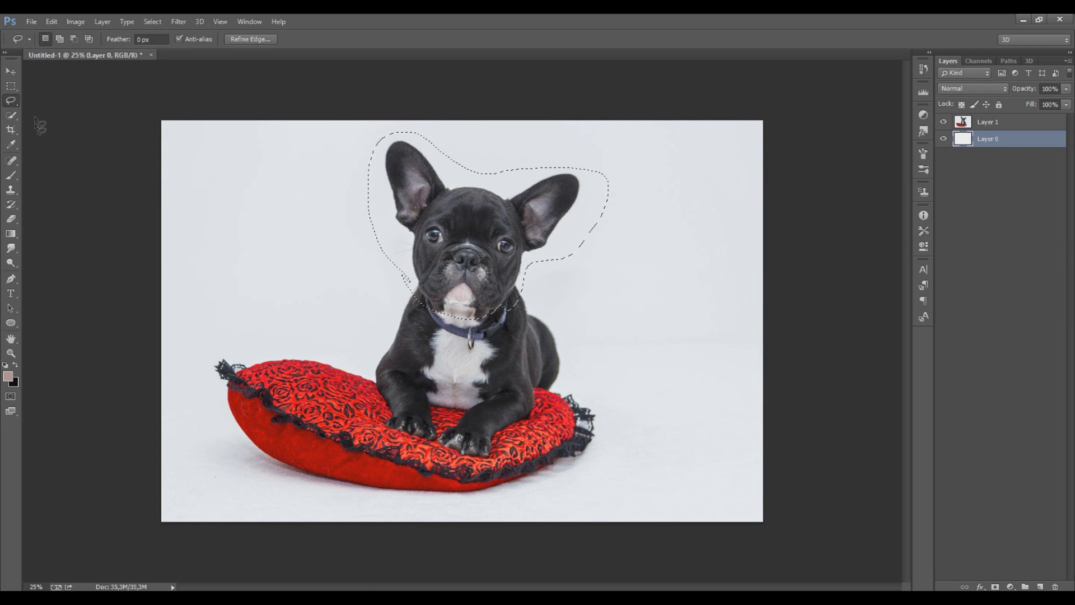
Copy the selected head from Layer 1 to new Layer 2, testing then cancelling a scale-up
click(957, 127)
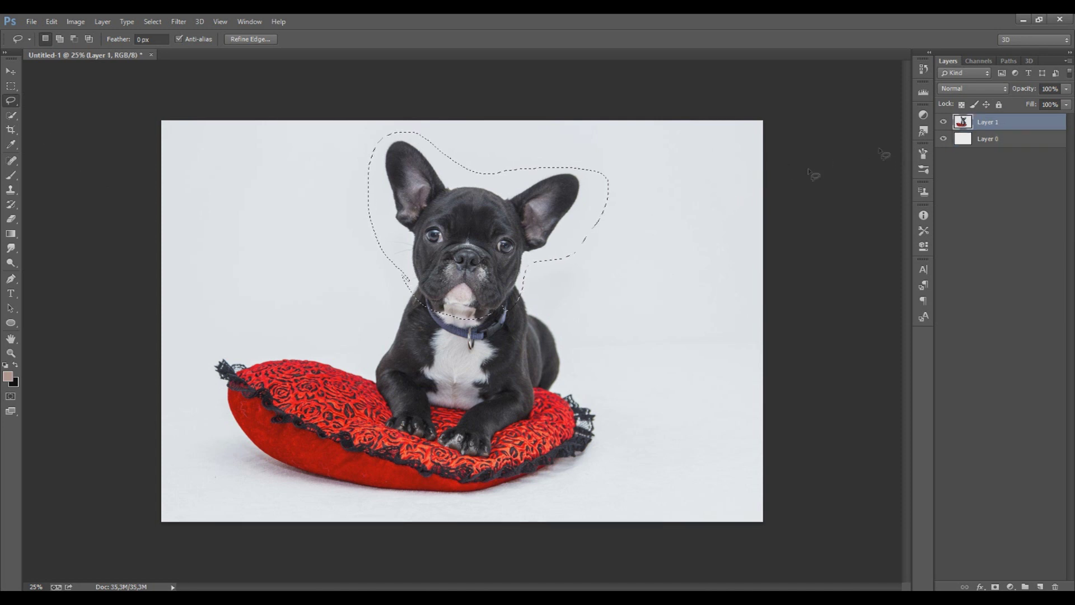
key(ctrl+j)
click(12, 73)
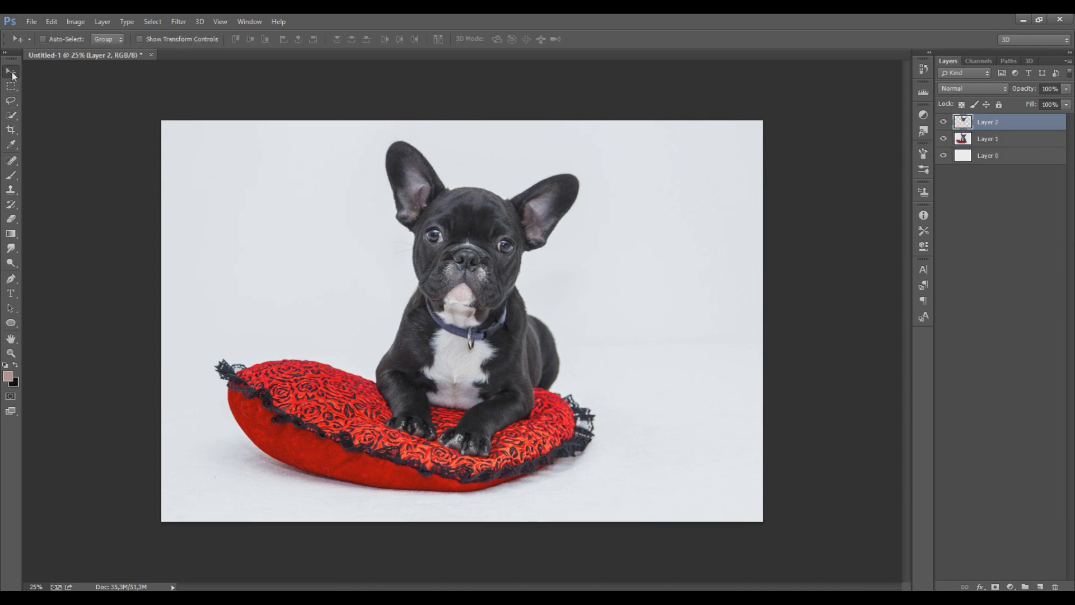
key(ctrl+t)
drag(608, 132, 643, 105)
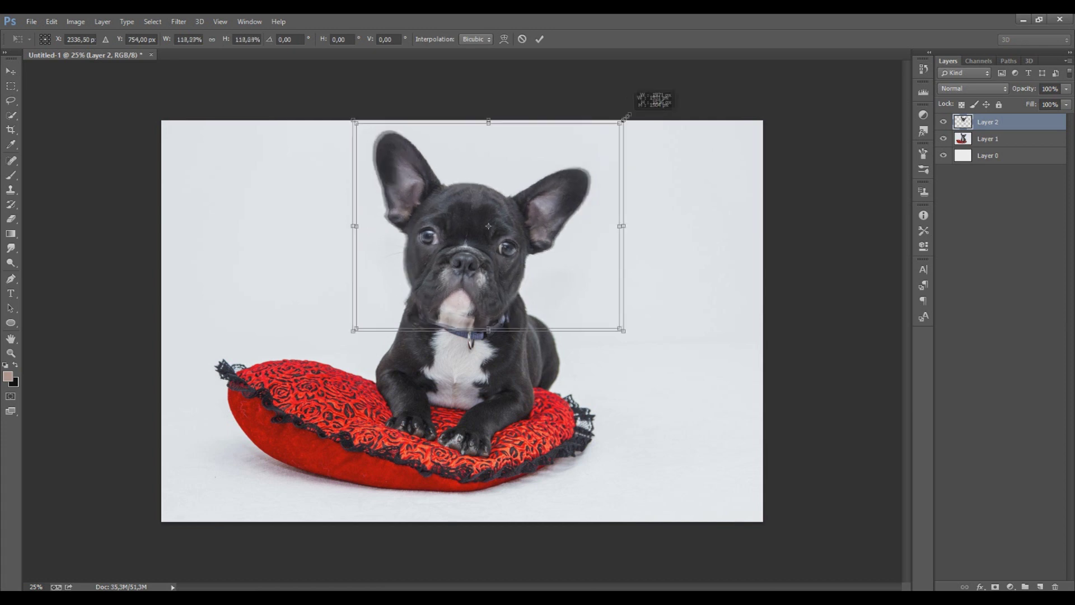
drag(492, 262, 516, 223)
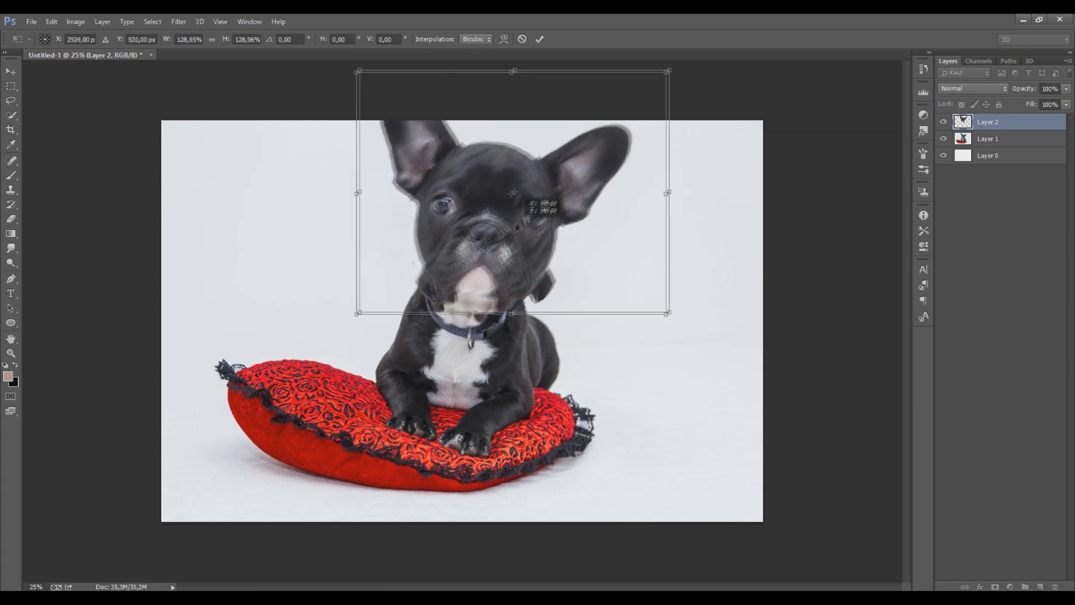
key(Escape)
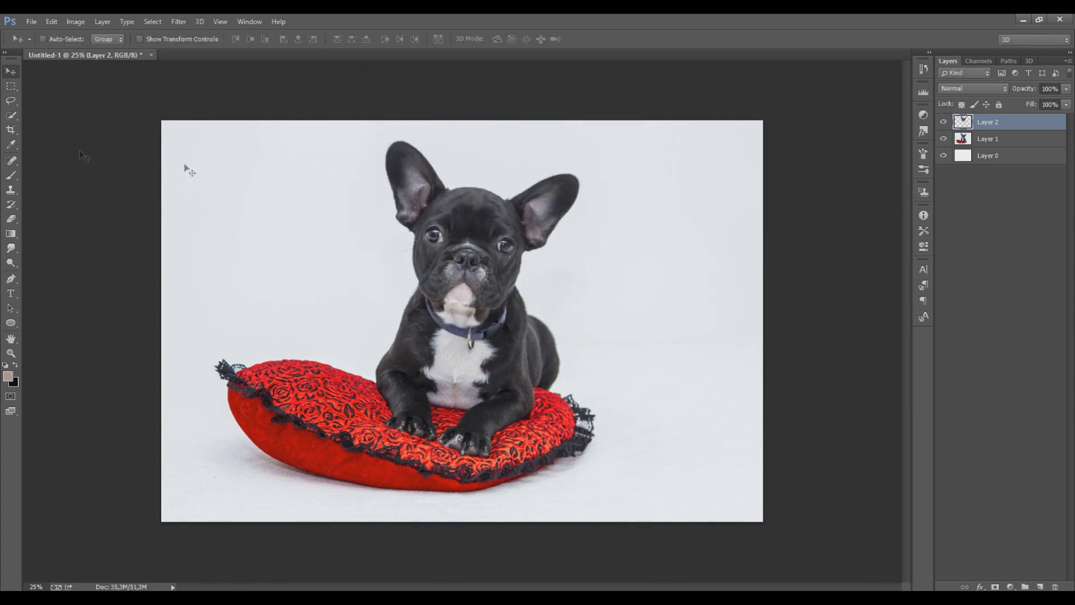
click(11, 132)
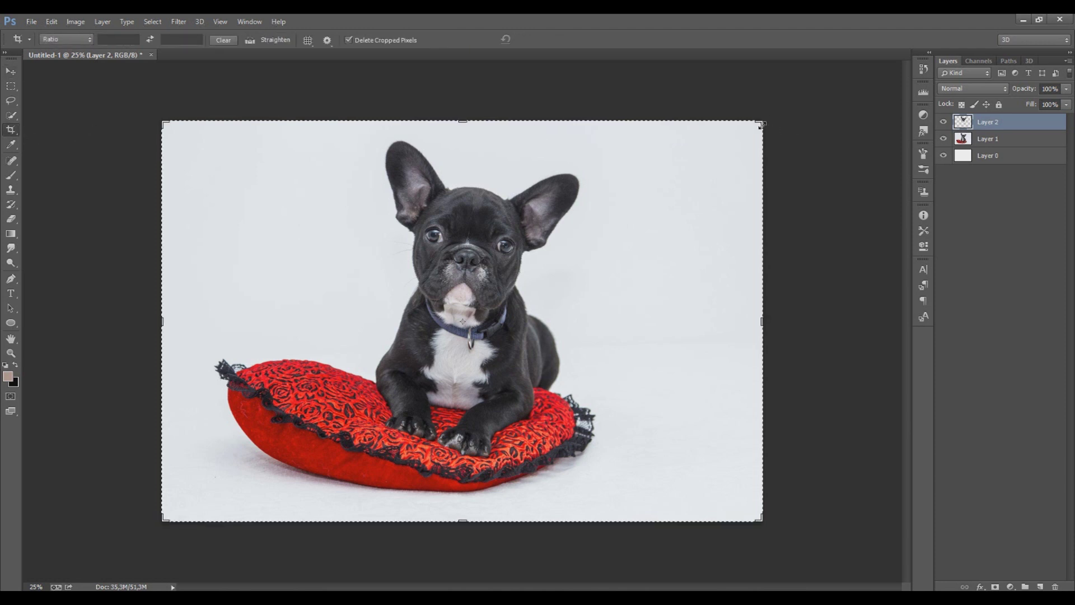
Extend the canvas up and right, and stretch background Layer 0 to fill it
drag(760, 124, 783, 82)
key(Return)
click(1035, 160)
key(ctrl+t)
drag(744, 163, 787, 79)
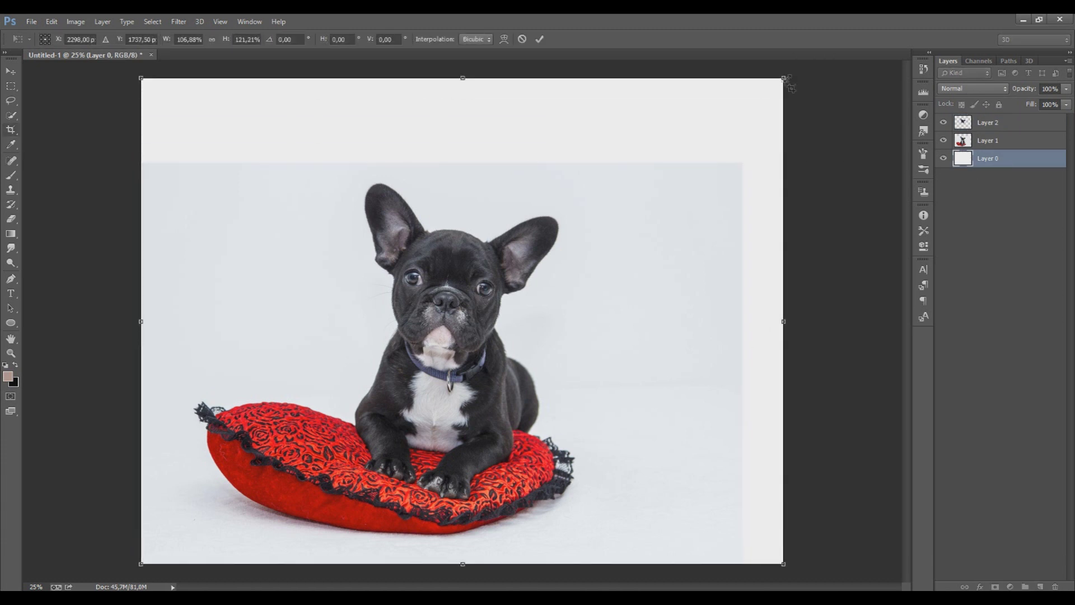
key(Return)
Select Layer 2 and start a free transform on the copied head
click(962, 122)
click(15, 71)
key(ctrl+t)
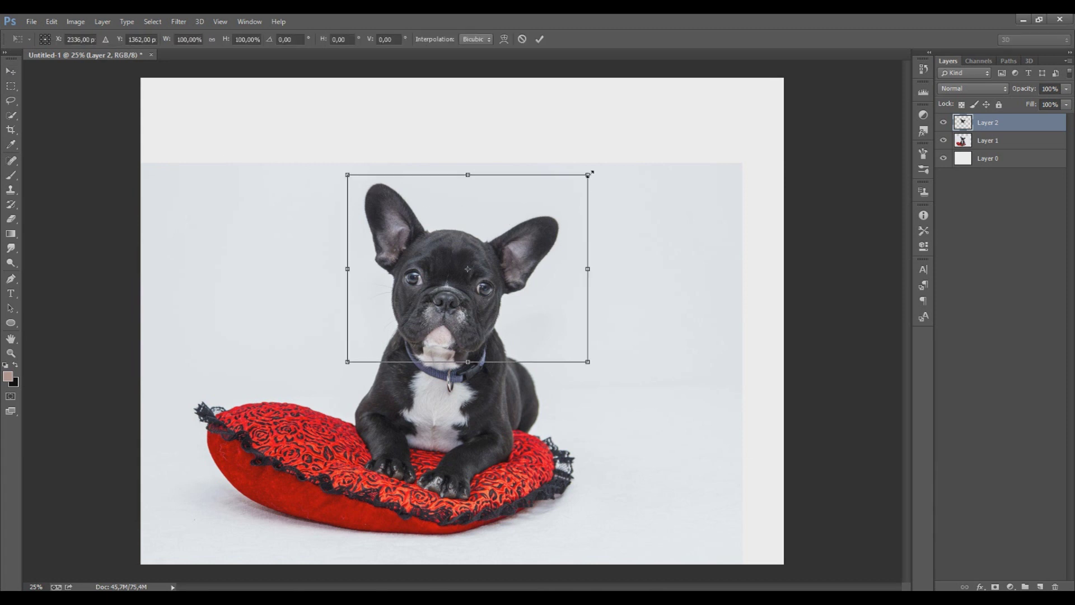
Scale Layer 2's head copy to about 133% and raise it above the body
drag(588, 175, 620, 148)
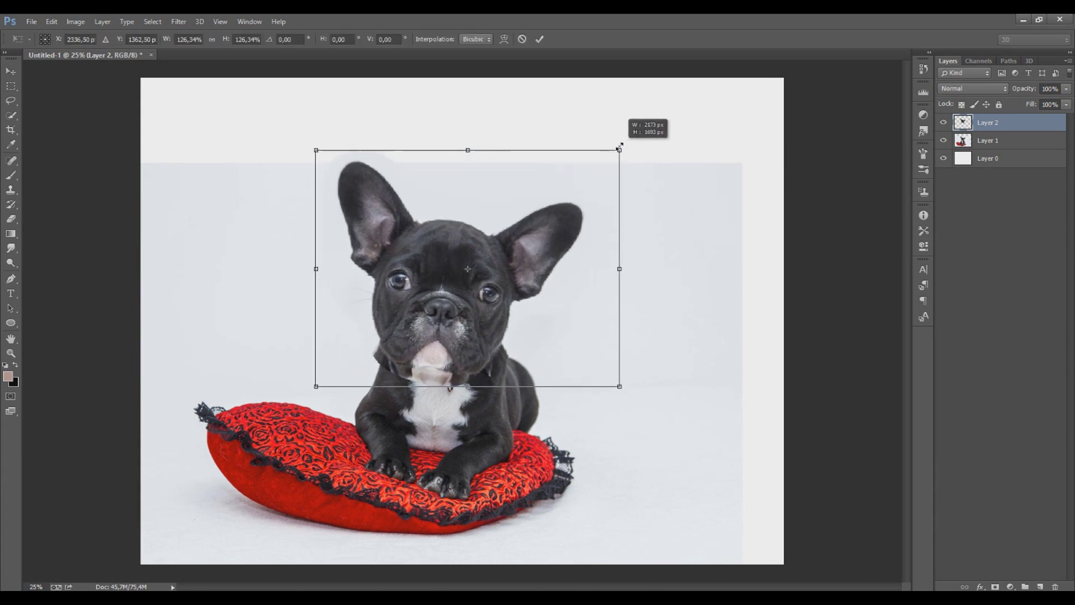
mouse_move(454, 352)
mouse_down()
mouse_move(474, 311)
mouse_move(474, 323)
mouse_up()
drag(643, 118, 654, 106)
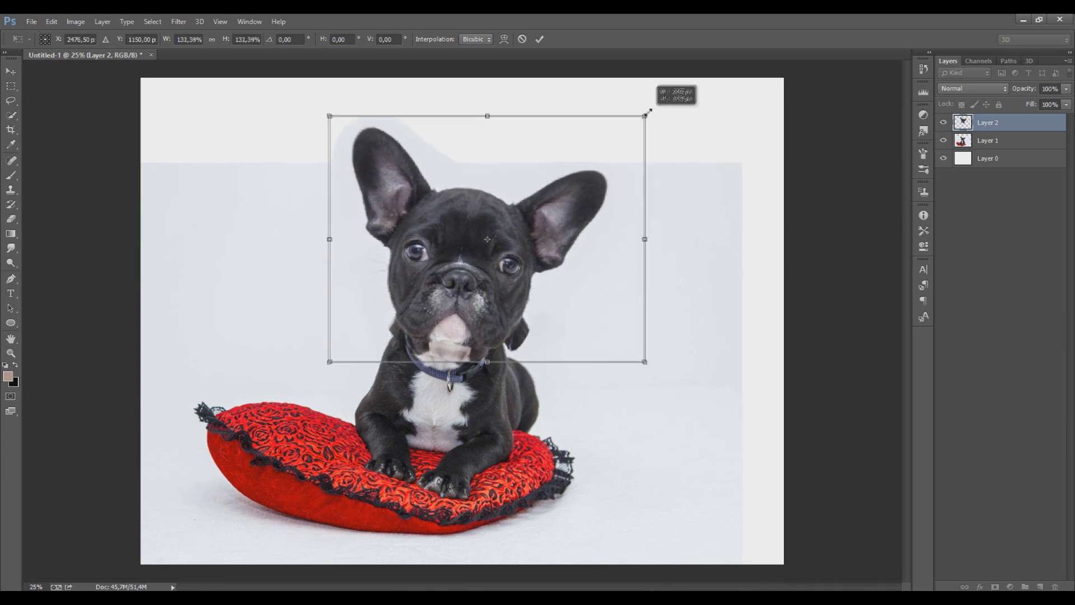
drag(481, 326, 482, 318)
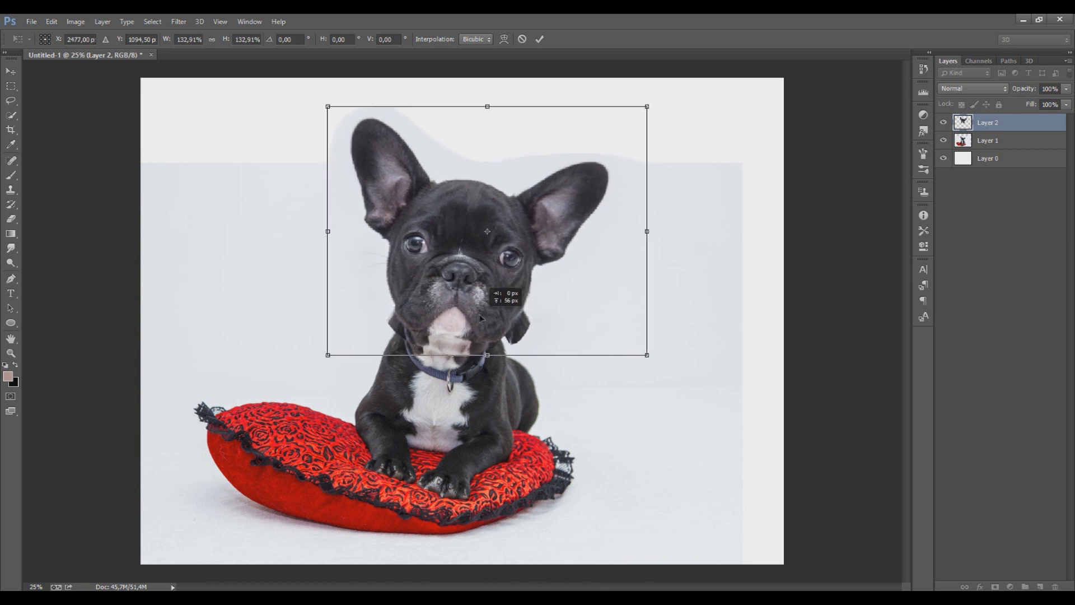
drag(481, 319, 481, 319)
key(Return)
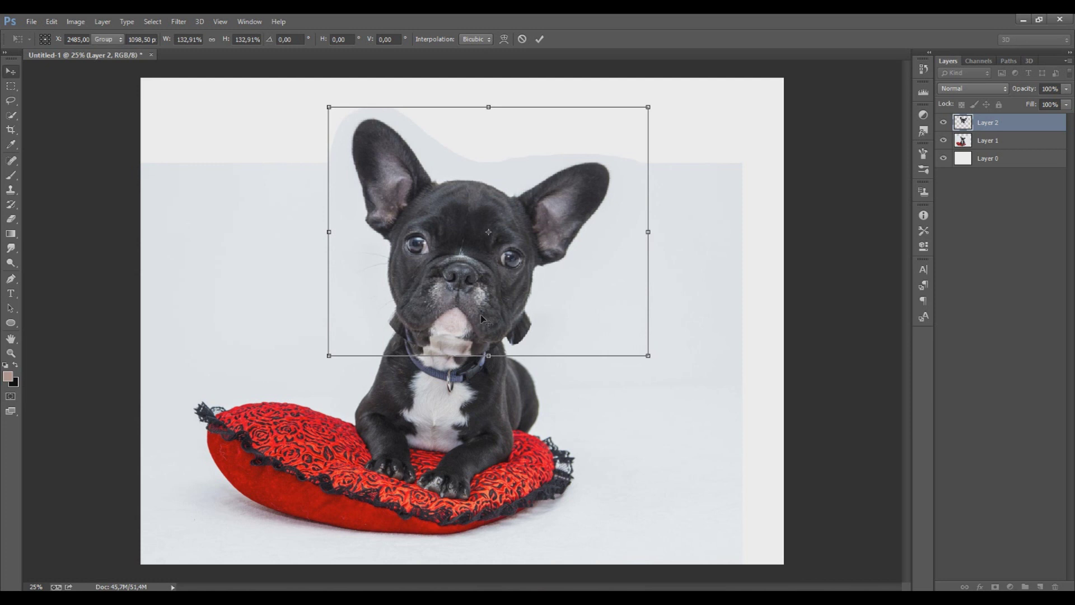
Add a layer mask to Layer 2 and paint black with a 300 brush over the chin edge
click(995, 587)
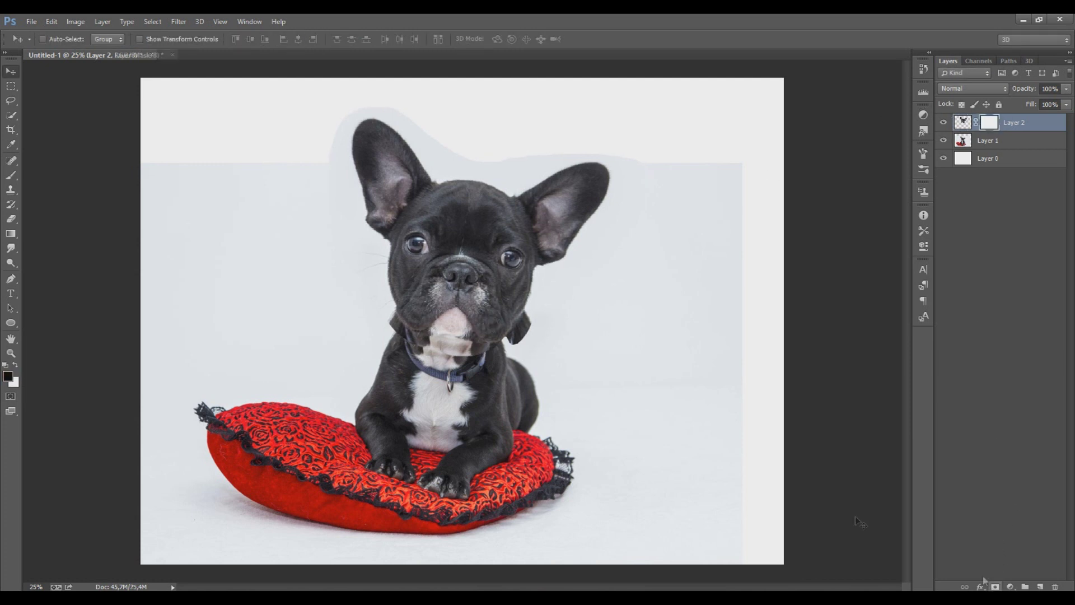
click(10, 177)
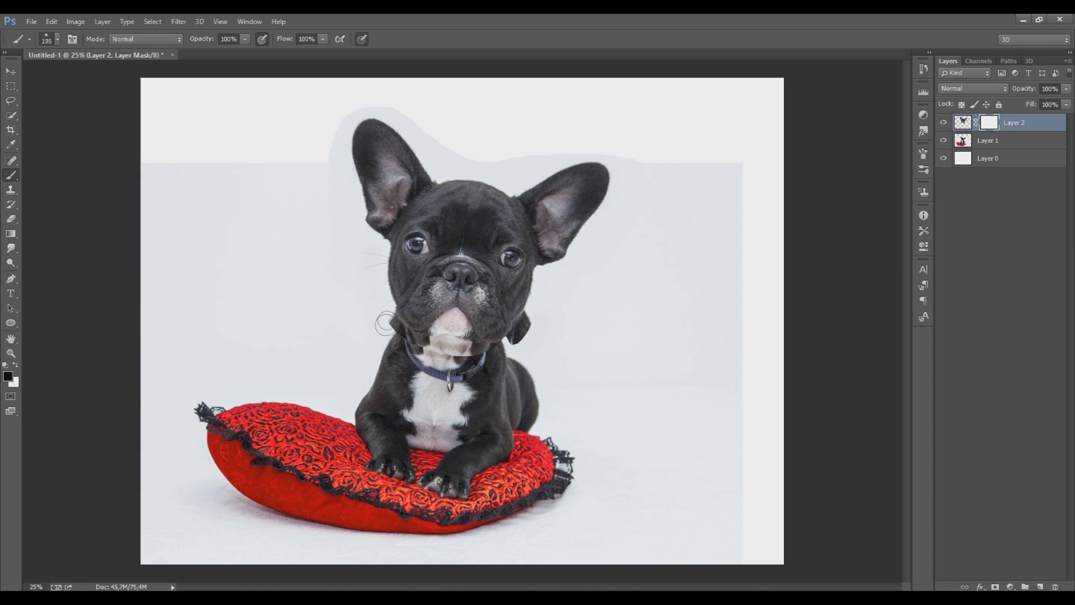
key(bracketright)
key(bracketright)
key(bracketright)
drag(381, 330, 388, 354)
scroll(389, 327, up, 2)
scroll(389, 327, up, 2)
Nudge the head layer down to line up with the neck
click(11, 71)
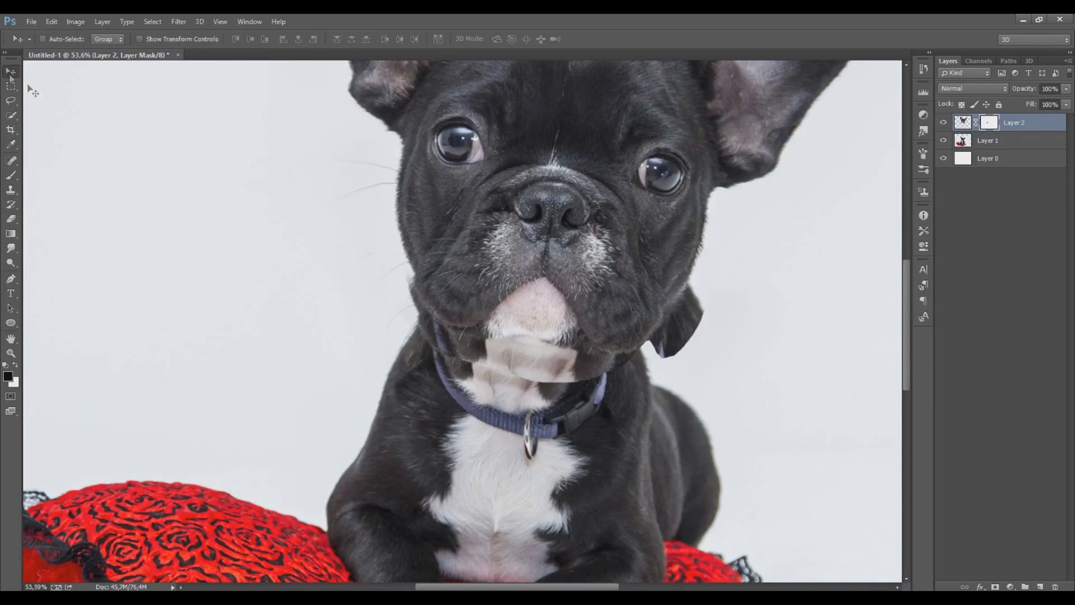
drag(557, 245, 553, 256)
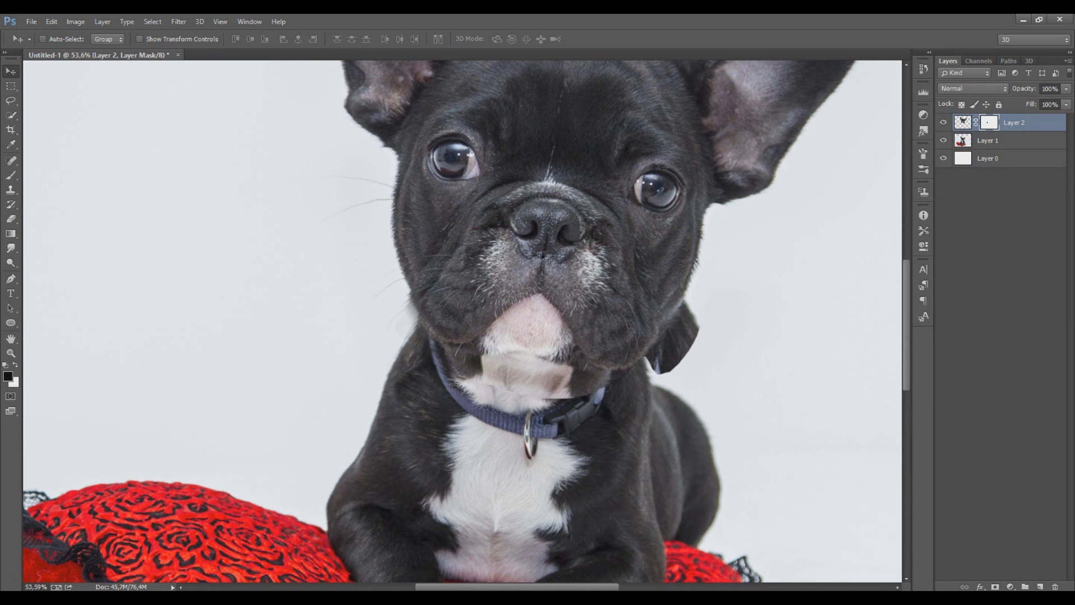
scroll(343, 432, up, 3)
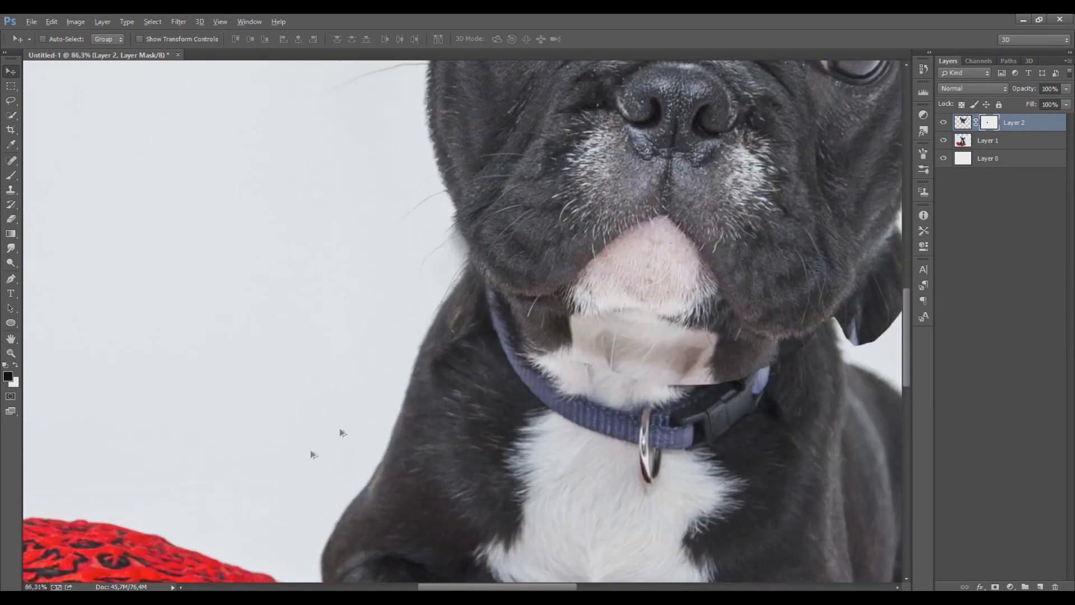
Mask the head edge beside the left cheek with an 80 brush, then fit the view
click(11, 176)
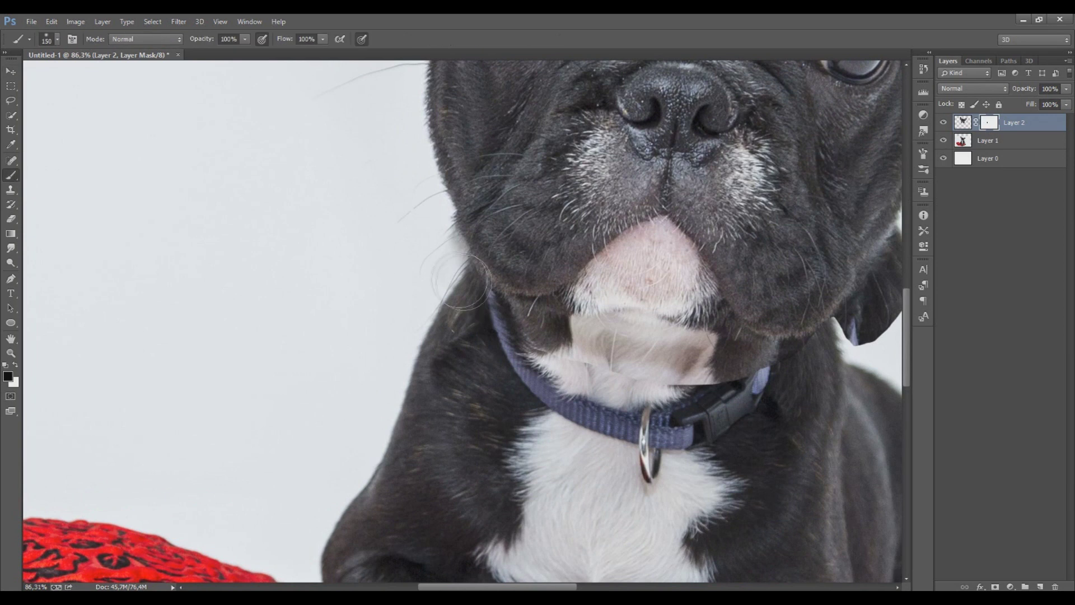
key(bracketleft)
mouse_move(444, 287)
mouse_down()
mouse_move(452, 249)
mouse_move(442, 249)
mouse_move(460, 289)
mouse_up()
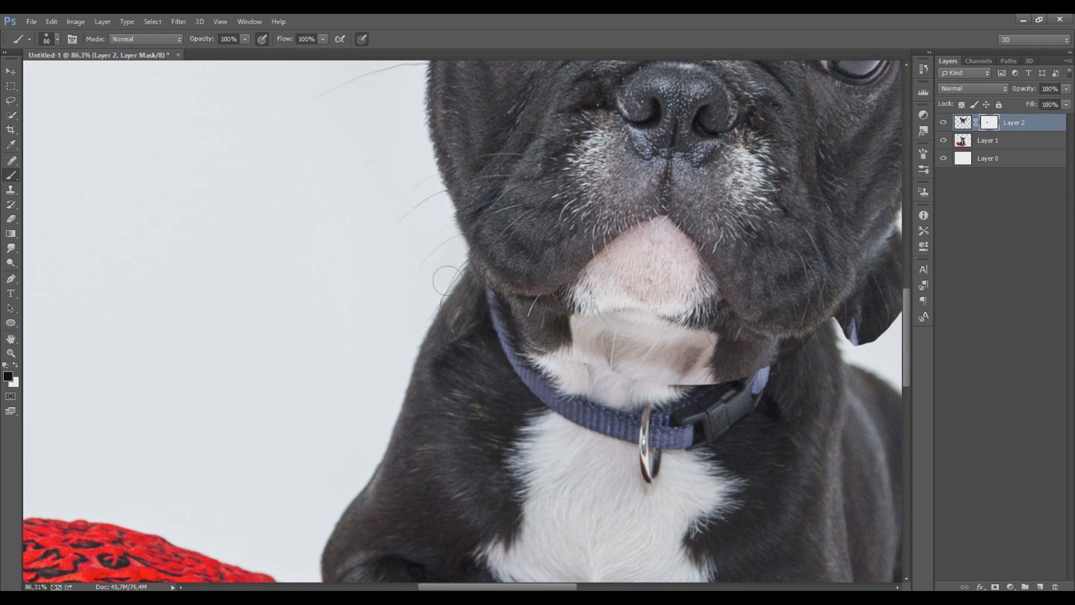
key(ctrl+0)
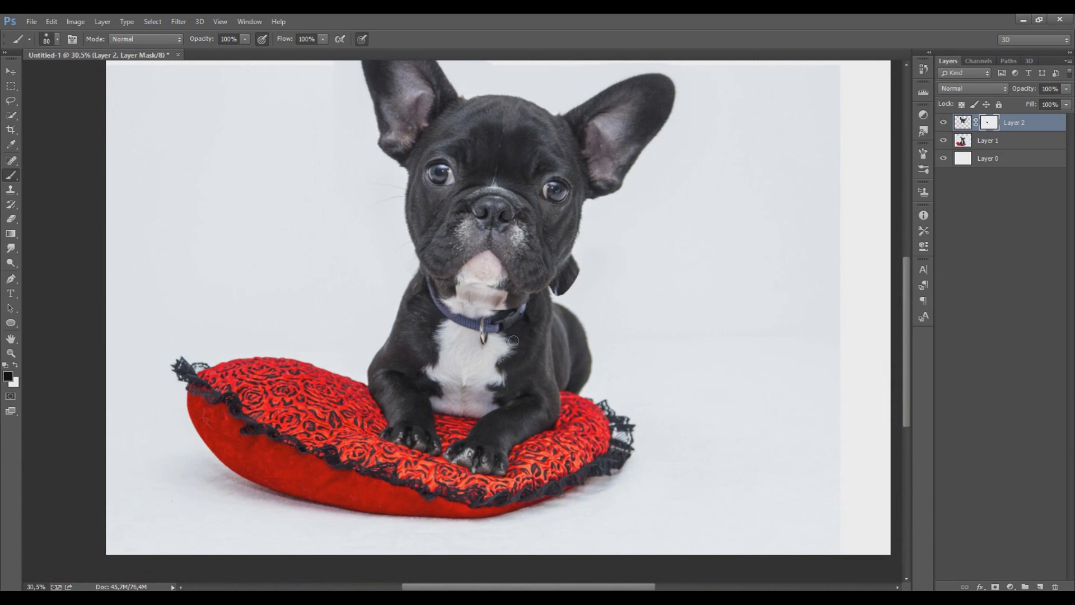
Paint the mask to blend the head edge around the collar and chin
scroll(541, 325, up, 2)
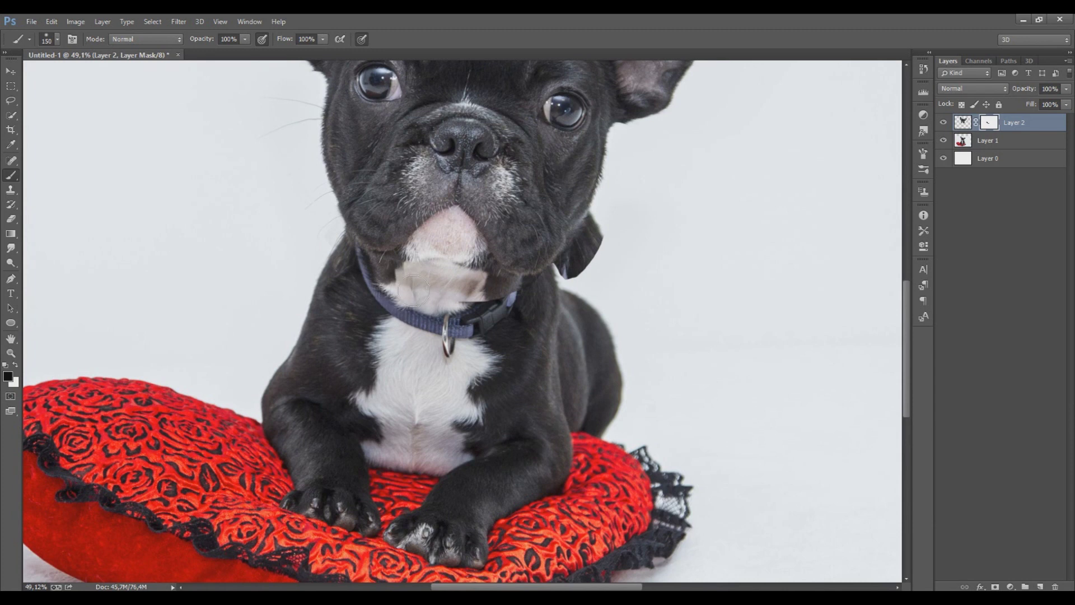
mouse_move(454, 307)
mouse_down()
mouse_move(504, 303)
mouse_move(412, 294)
mouse_up()
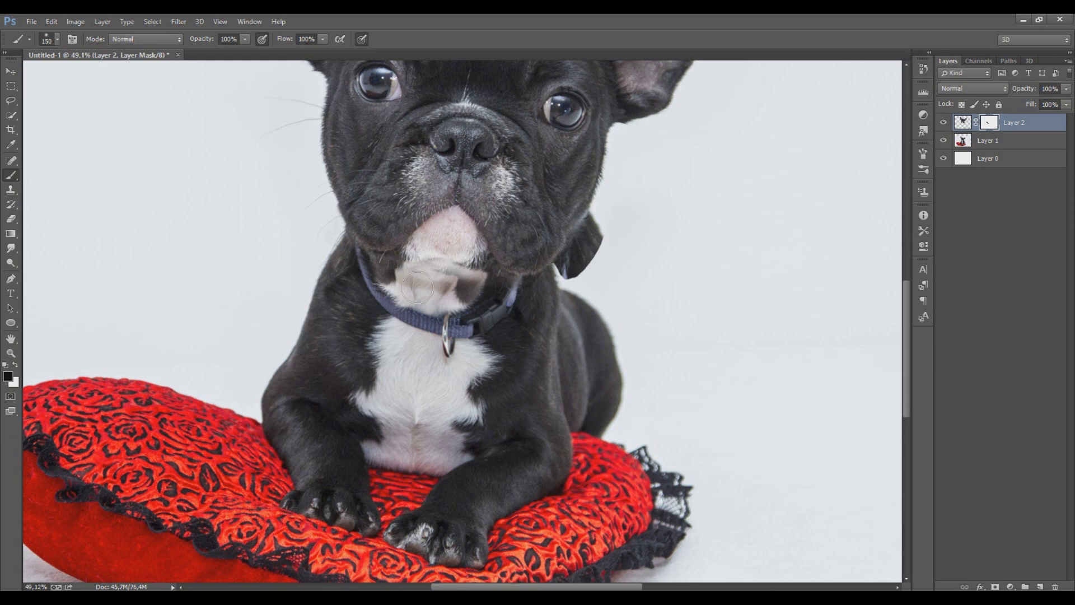
scroll(391, 298, down, 2)
scroll(402, 368, up, 3)
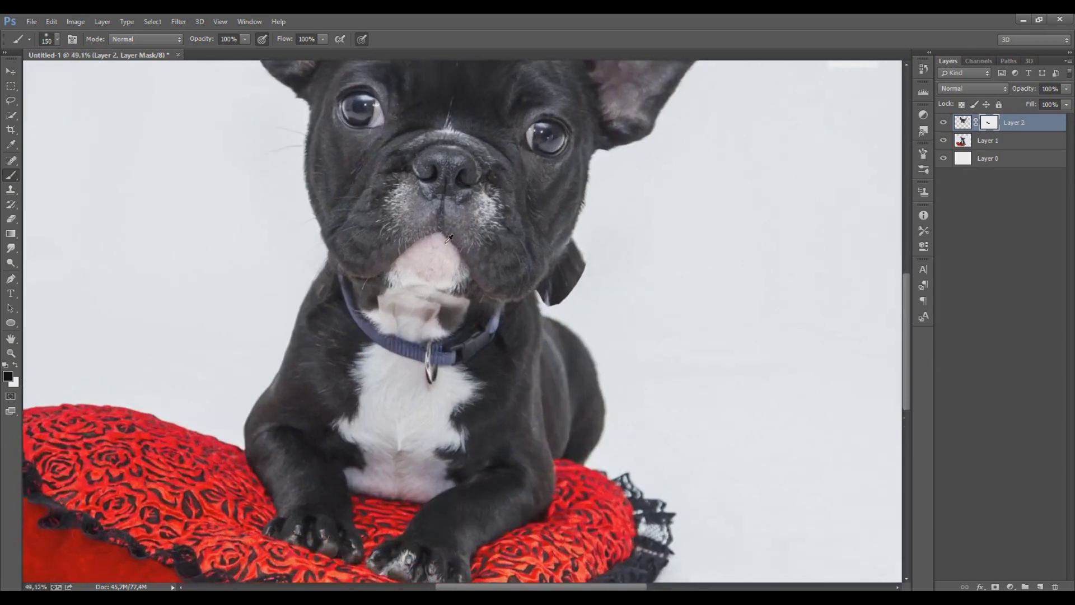
With a smaller brush, reveal fur over the chin in white, then hide areas beside collar and neck
key(bracketleft)
key(bracketleft)
key(bracketleft)
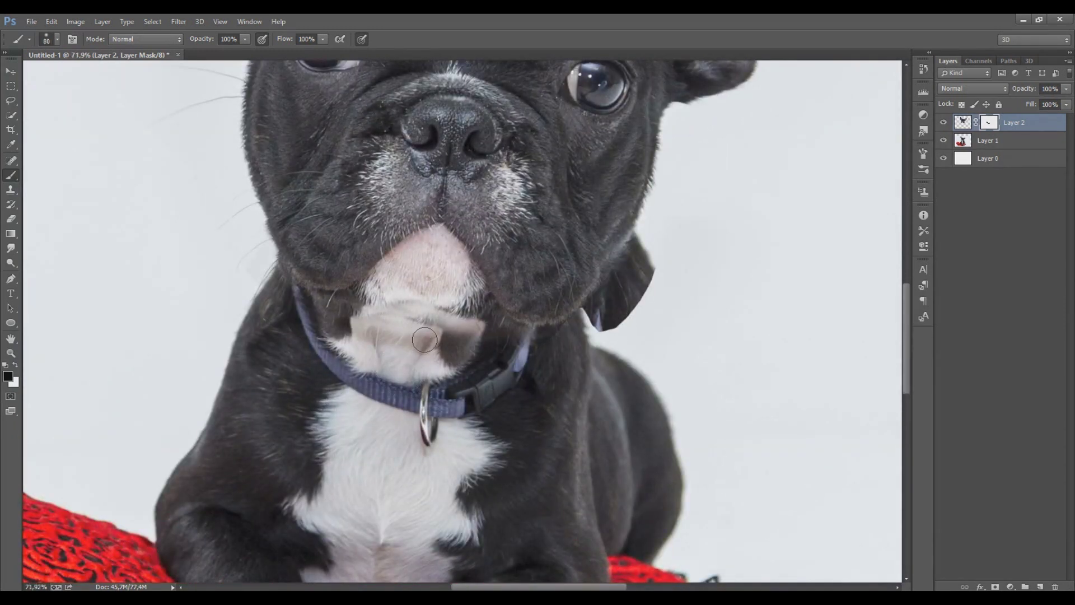
key(x)
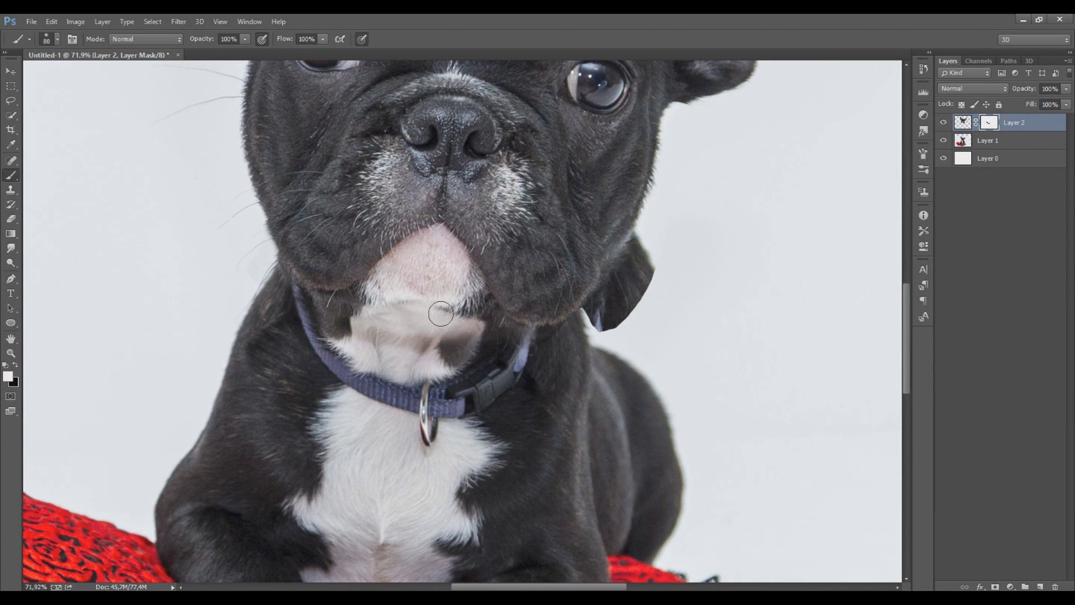
drag(395, 321, 391, 314)
key(x)
mouse_move(459, 347)
mouse_down()
mouse_move(469, 336)
mouse_move(524, 373)
mouse_up()
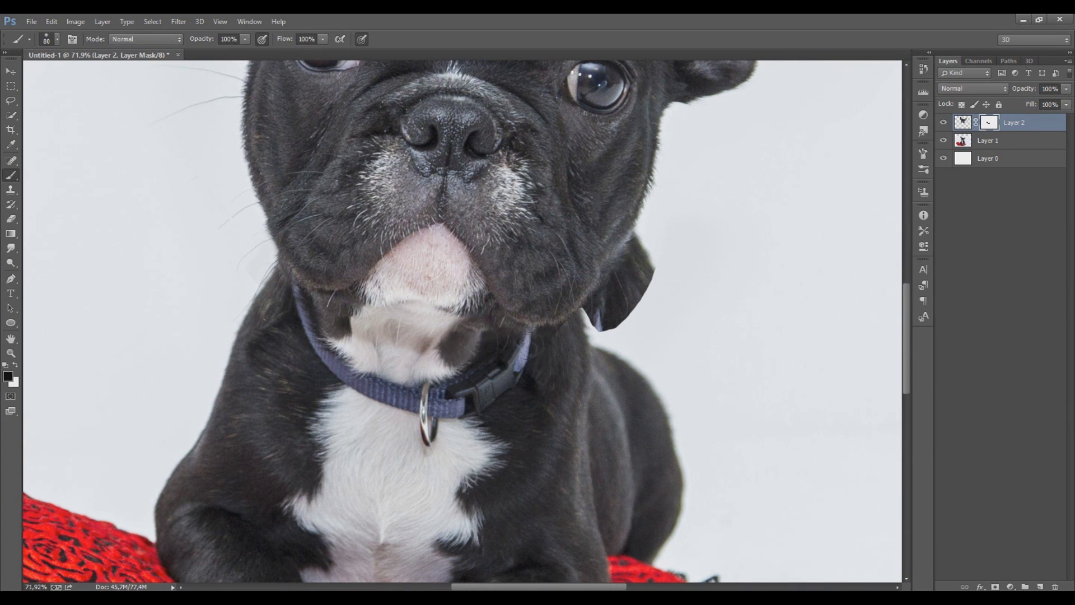
mouse_move(559, 344)
mouse_down()
mouse_move(607, 329)
mouse_move(549, 391)
mouse_move(513, 390)
mouse_move(522, 354)
mouse_move(505, 361)
mouse_move(526, 306)
mouse_move(471, 360)
mouse_up()
scroll(523, 397, up, 3)
Set the foreground colour to pure black 000000
click(8, 376)
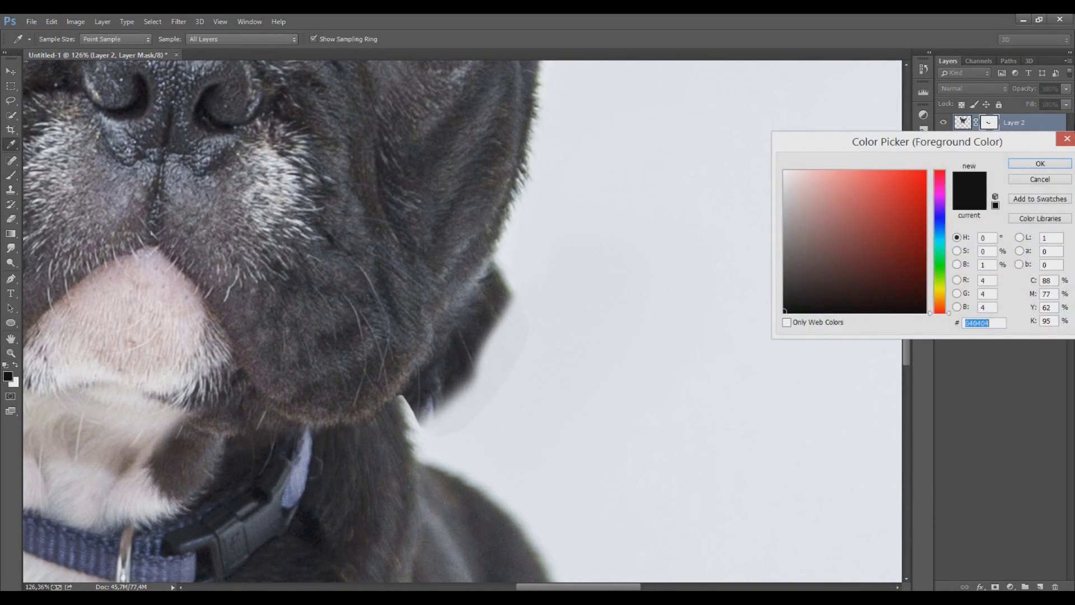
click(1040, 164)
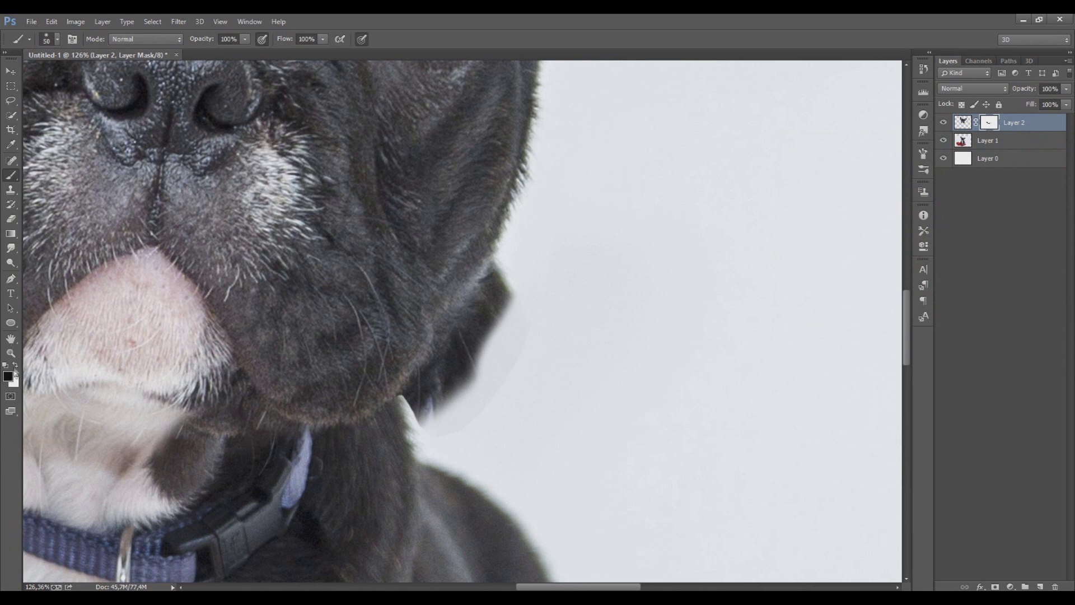
click(8, 376)
drag(782, 311, 751, 336)
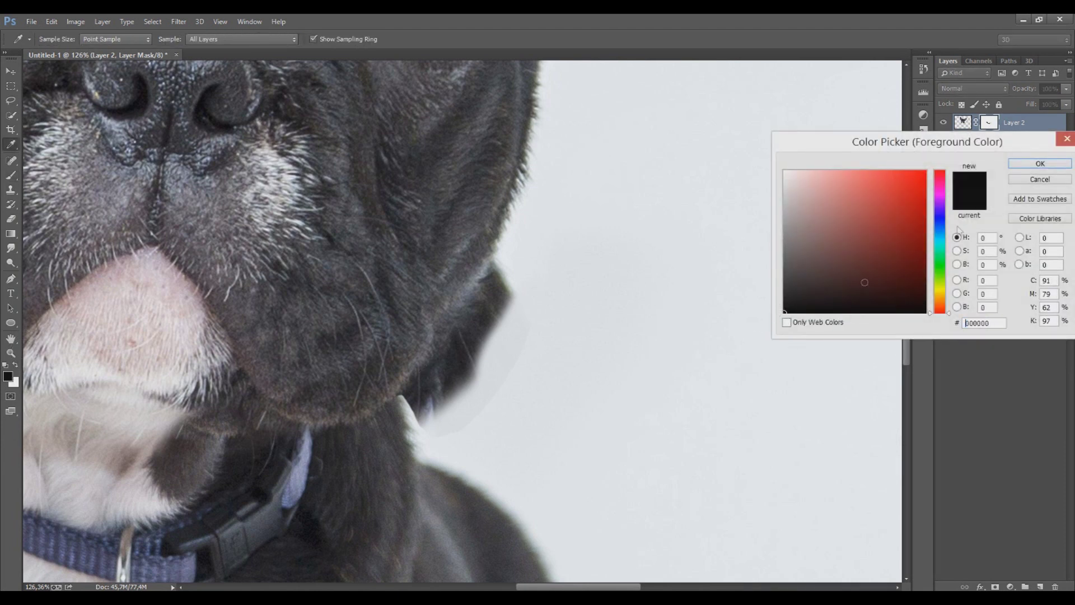
click(1041, 165)
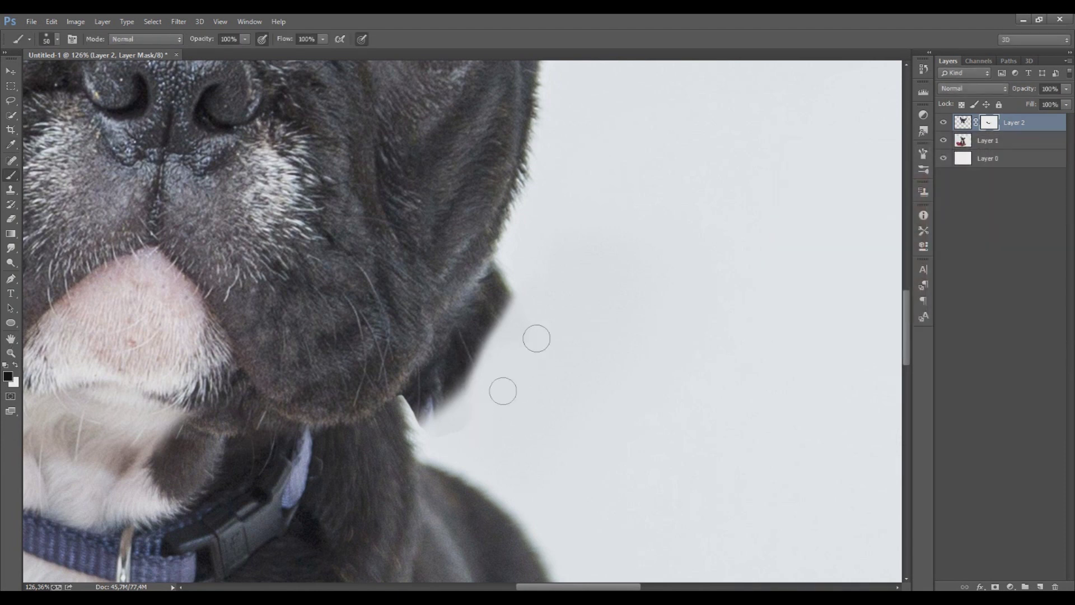
Mask away the light halo and fur bulge along the dog's neck and jaw
mouse_move(478, 438)
mouse_down()
mouse_move(437, 432)
mouse_move(536, 295)
mouse_move(506, 283)
mouse_move(513, 257)
mouse_move(499, 320)
mouse_move(452, 390)
mouse_move(415, 413)
mouse_move(501, 294)
mouse_up()
key(bracketleft)
key(bracketleft)
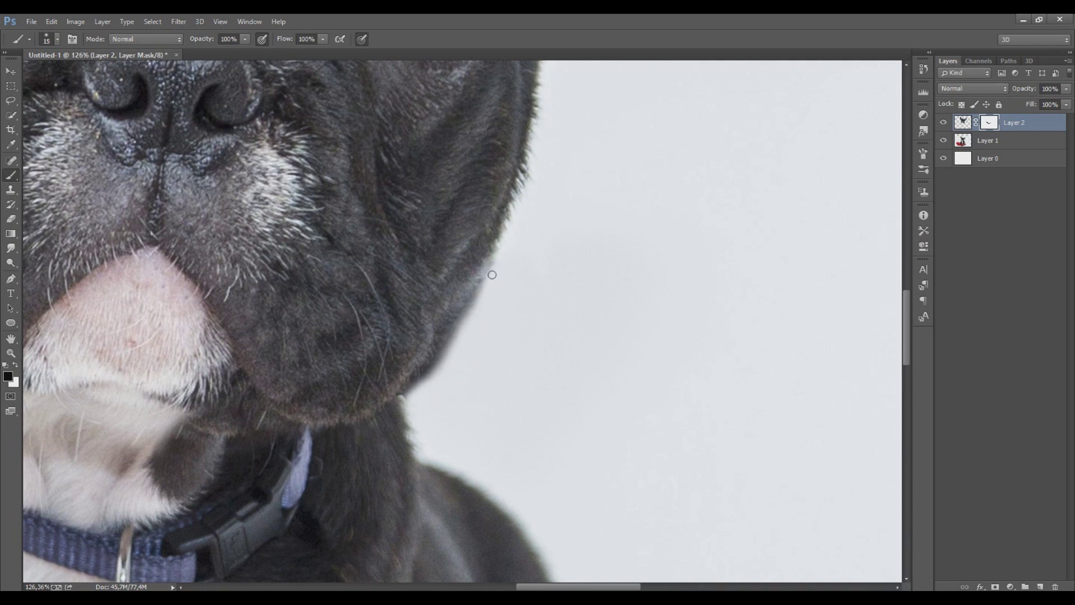
key(bracketright)
mouse_move(491, 282)
mouse_down()
mouse_move(417, 386)
mouse_move(478, 294)
mouse_move(463, 336)
mouse_up()
drag(493, 281, 487, 278)
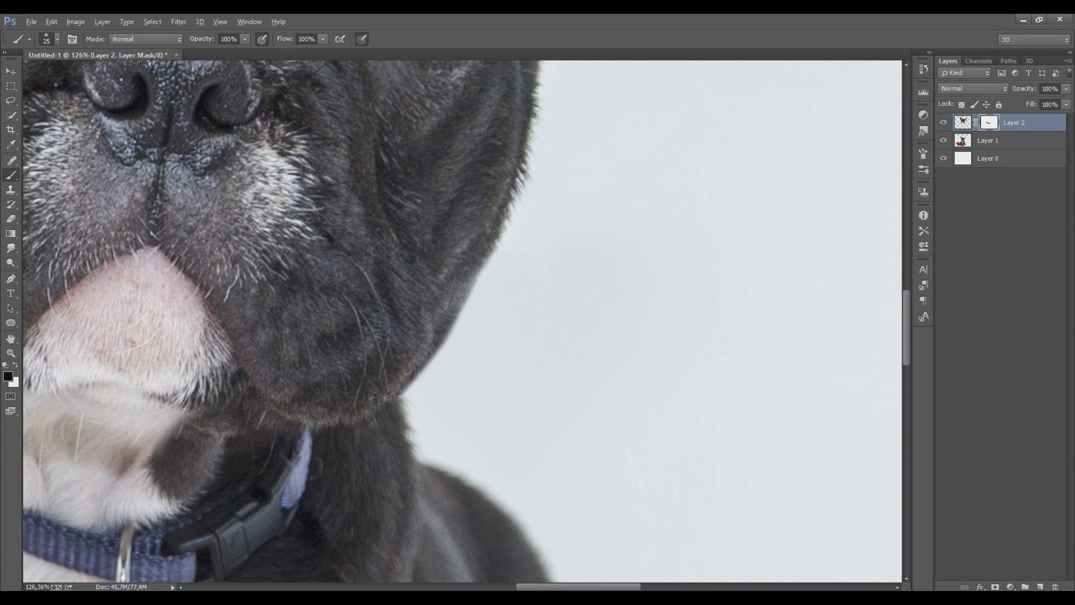
scroll(386, 395, down, 5)
scroll(85, 359, down, 5)
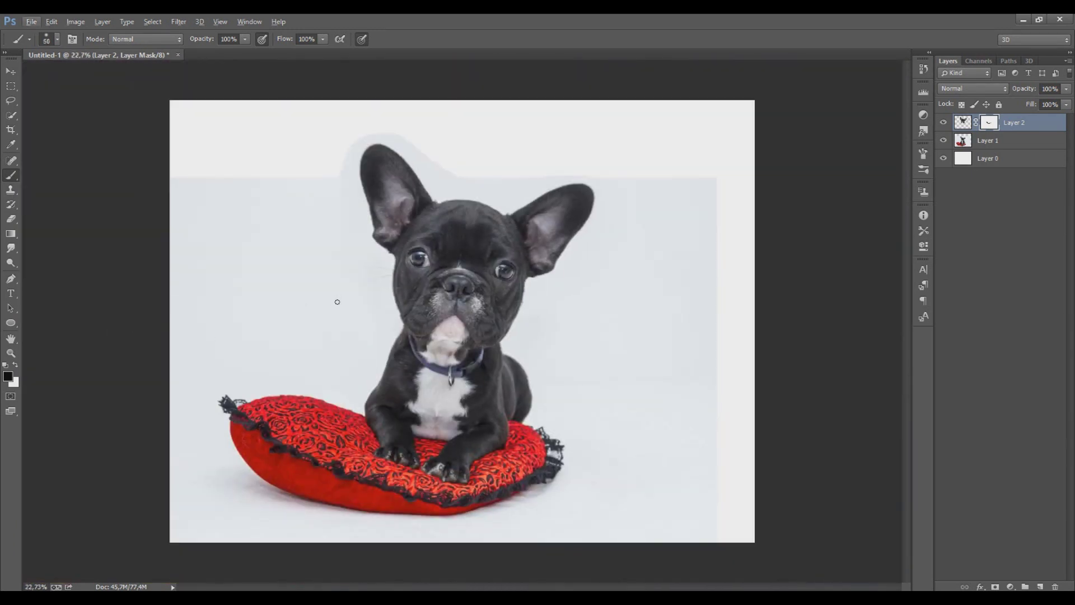
Mask the halo beside both ears, then target Layer 2's image pixels instead of its mask
drag(335, 293, 330, 152)
key(bracketright)
key(bracketright)
key(bracketright)
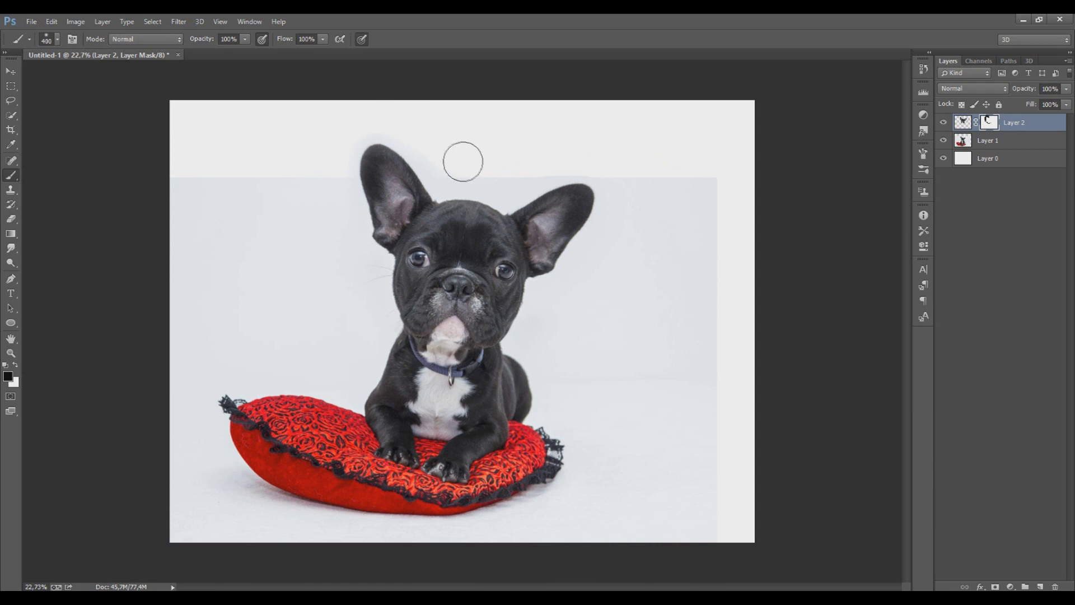
mouse_move(576, 153)
mouse_down()
mouse_move(615, 163)
mouse_move(620, 247)
mouse_move(602, 314)
mouse_move(612, 324)
mouse_up()
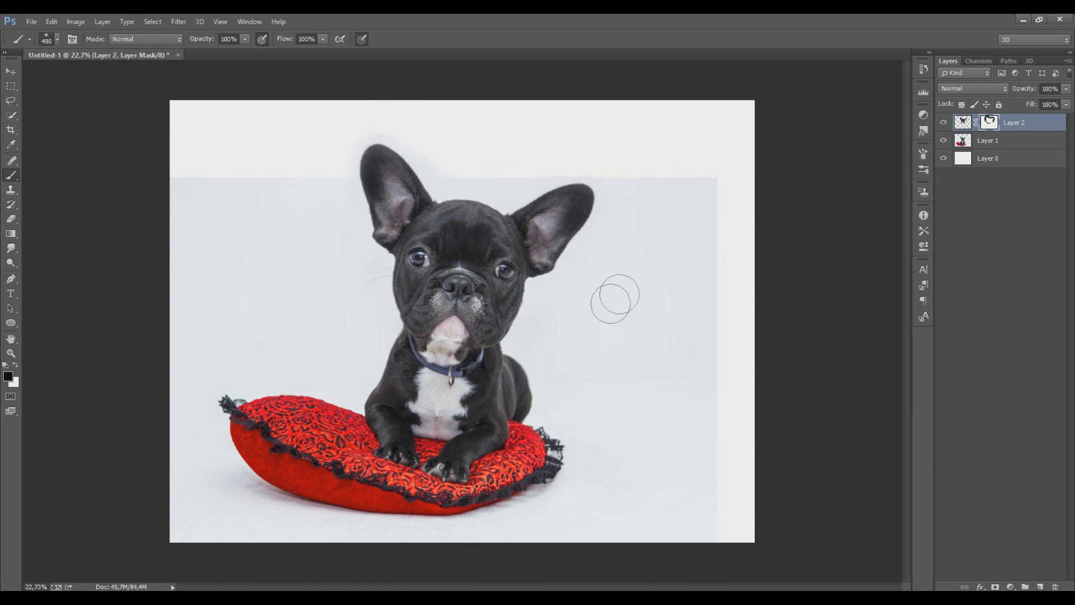
scroll(596, 347, up, 1)
scroll(601, 318, up, 1)
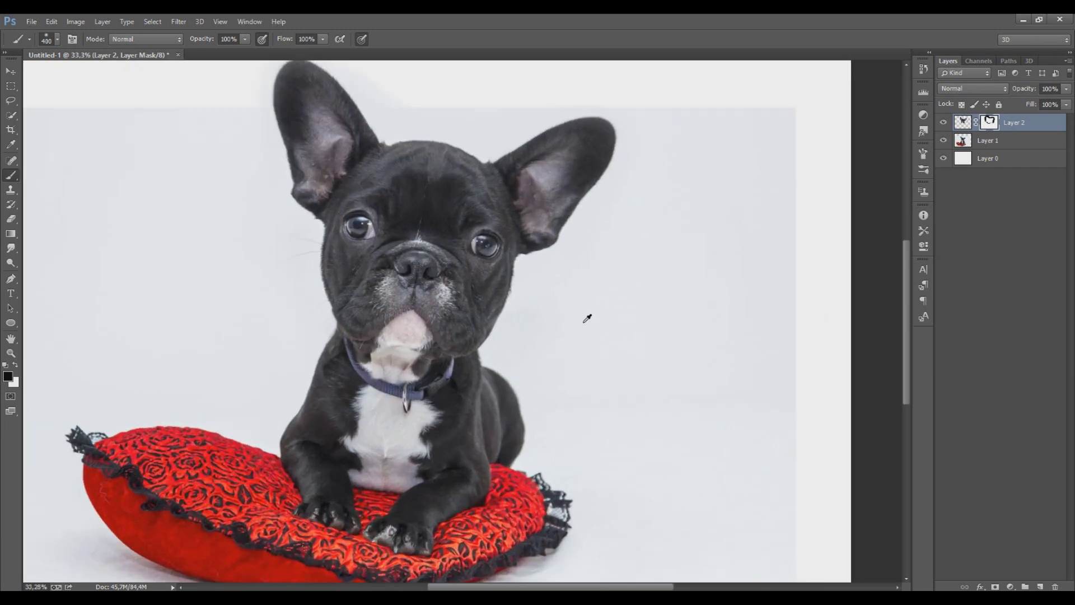
scroll(586, 319, down, 1)
click(963, 122)
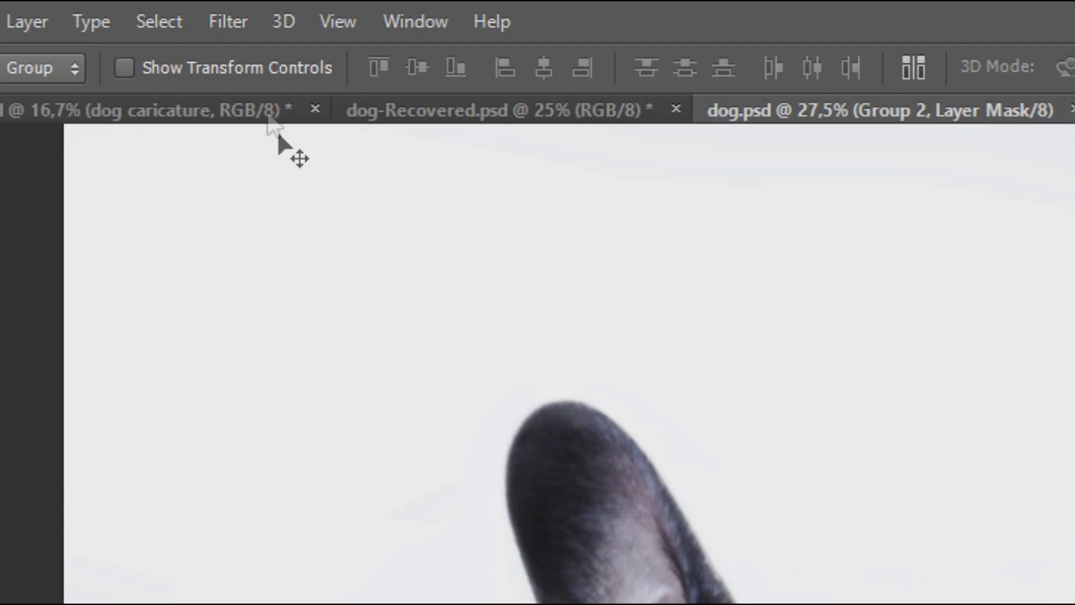
click(237, 20)
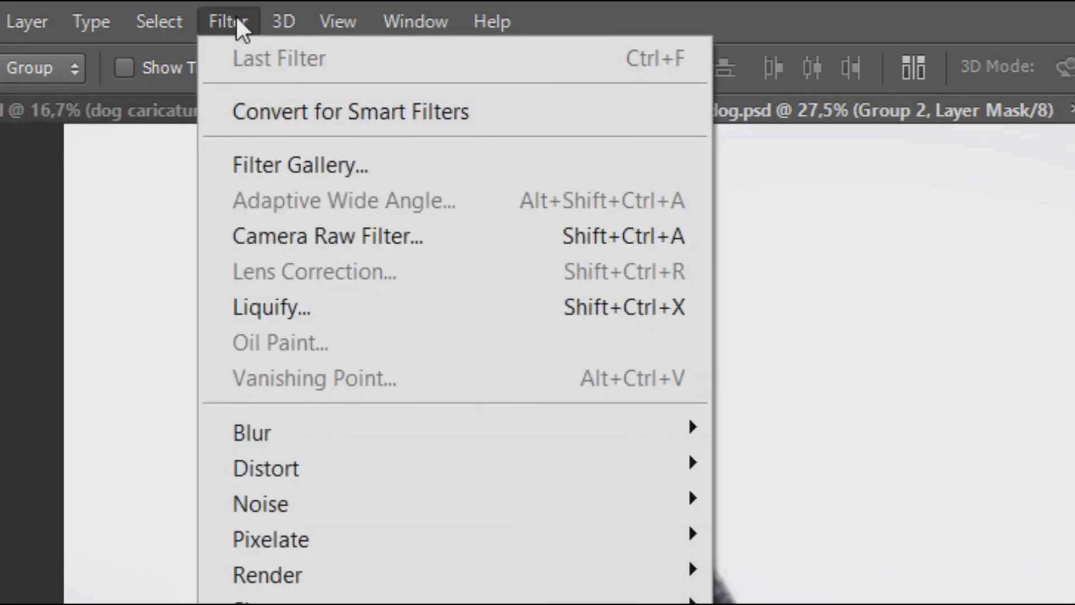
In Liquify at 50% zoom, bloat both eyes with the brush grown to 500
click(269, 310)
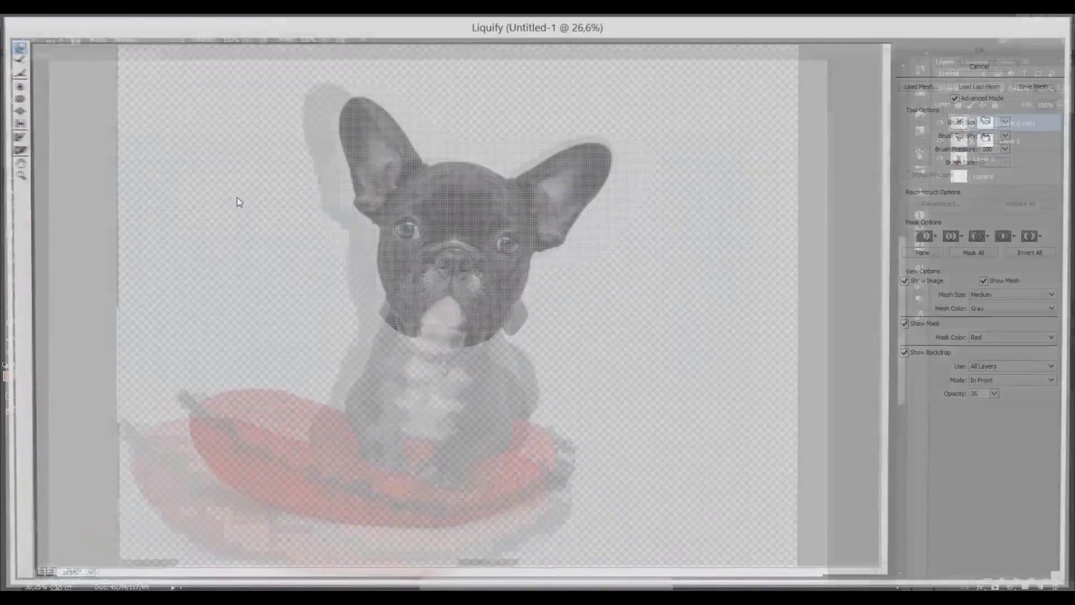
click(17, 111)
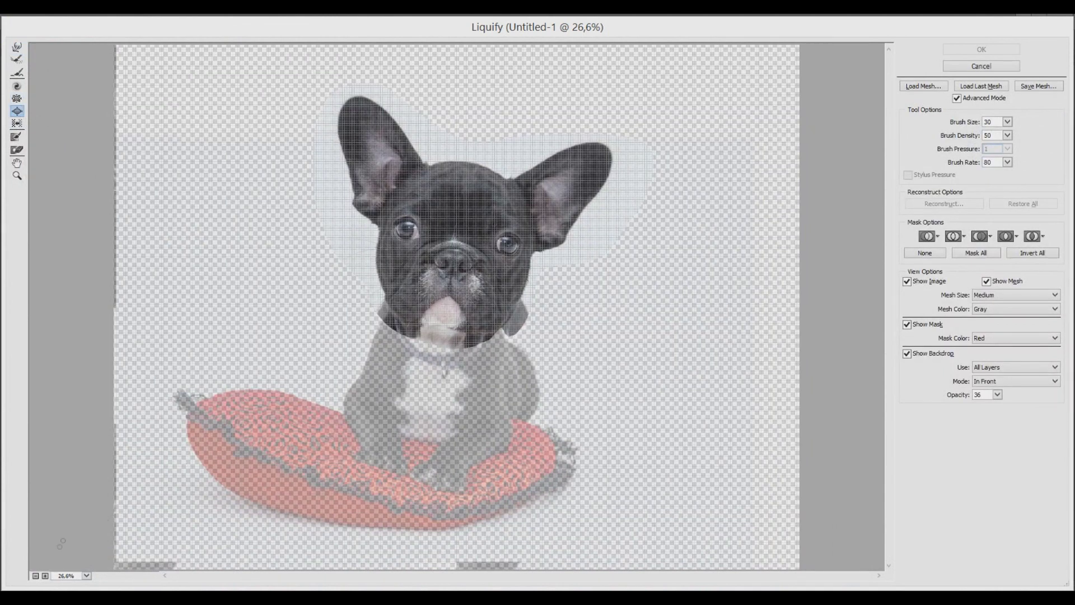
click(45, 575)
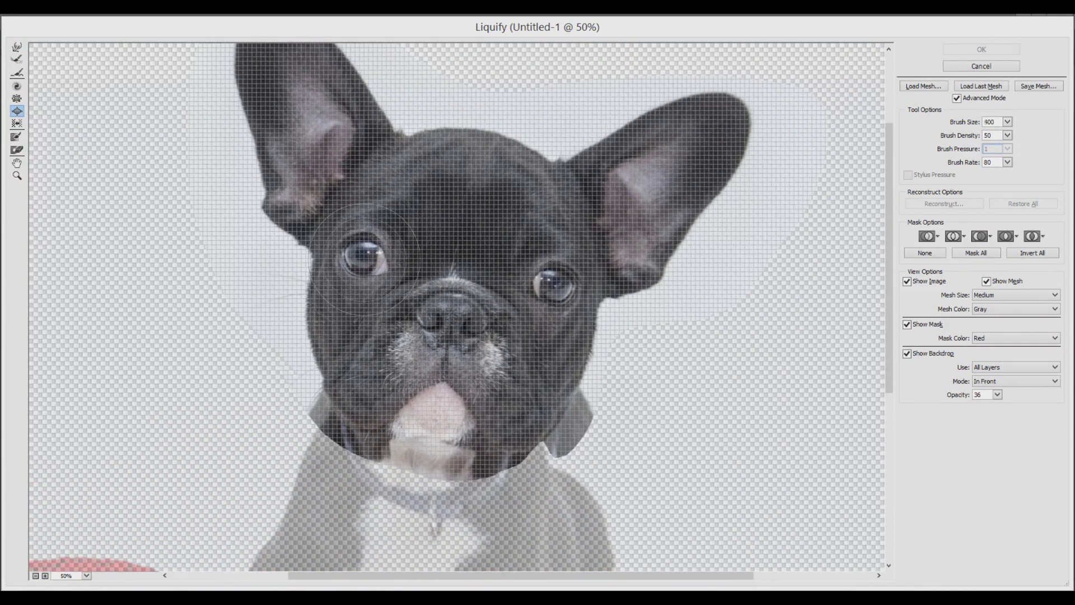
click(364, 259)
key(bracketright)
click(364, 257)
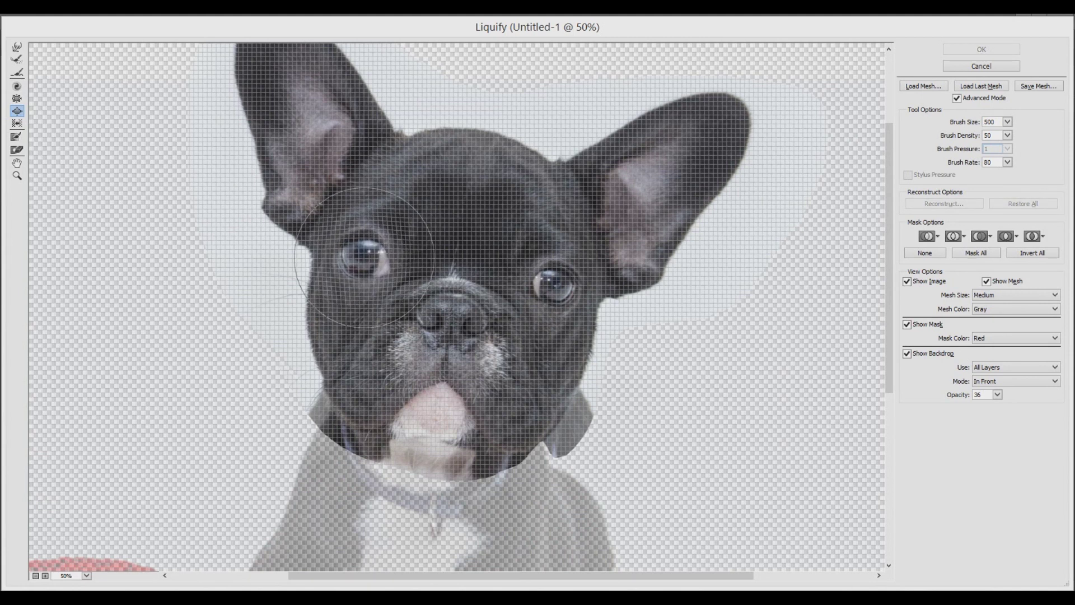
key(bracketright)
click(555, 286)
drag(557, 288, 556, 284)
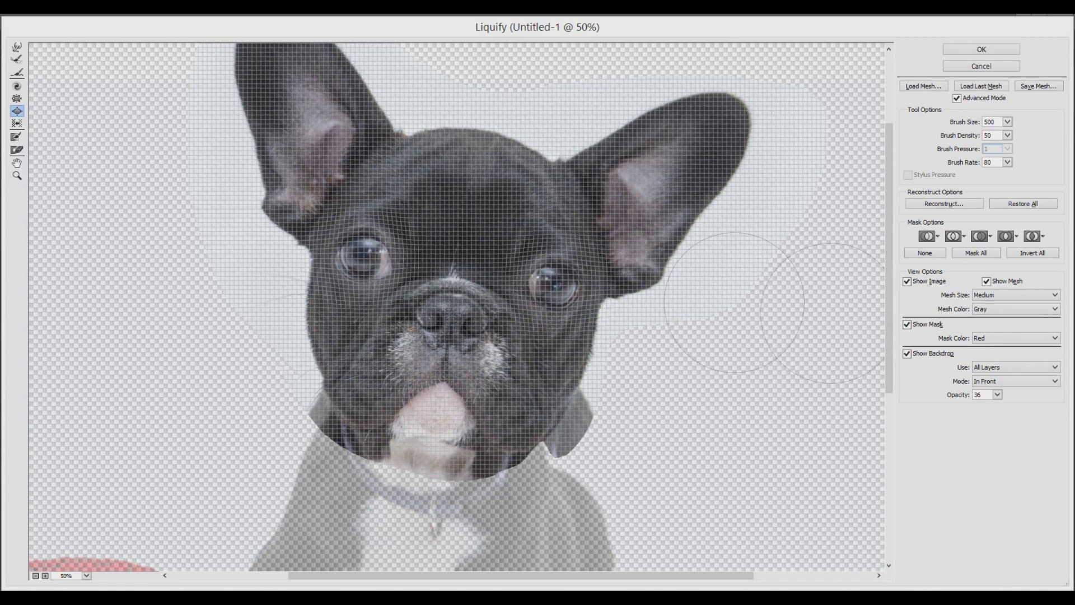
Adjust Liquify view options so the backdrop is hidden
click(908, 282)
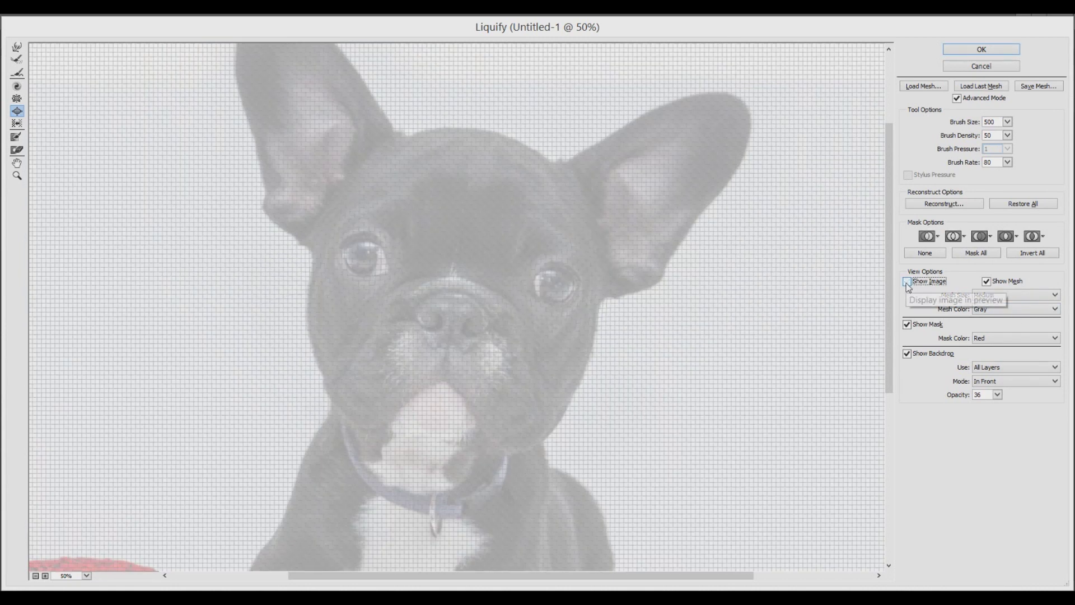
click(907, 281)
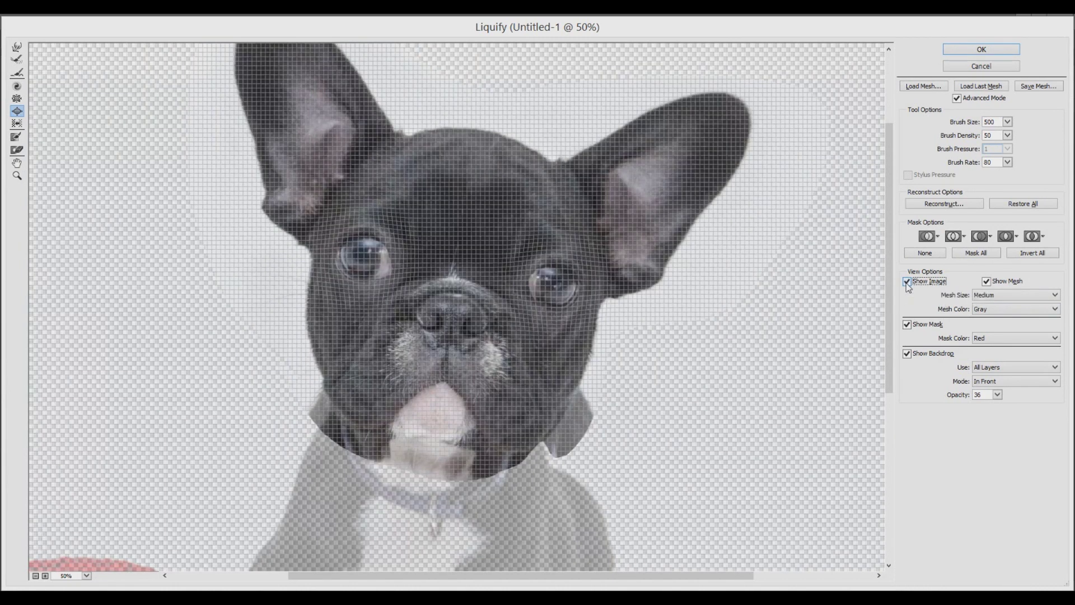
click(908, 325)
click(908, 353)
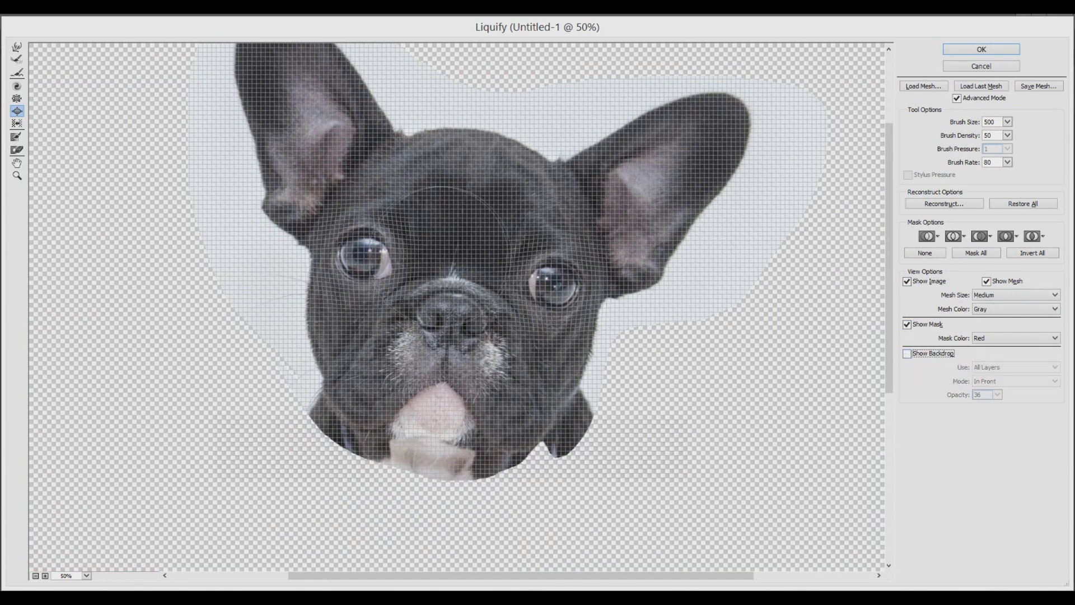
Bulge both eyes and the nose further, then apply the Liquify edit
click(369, 256)
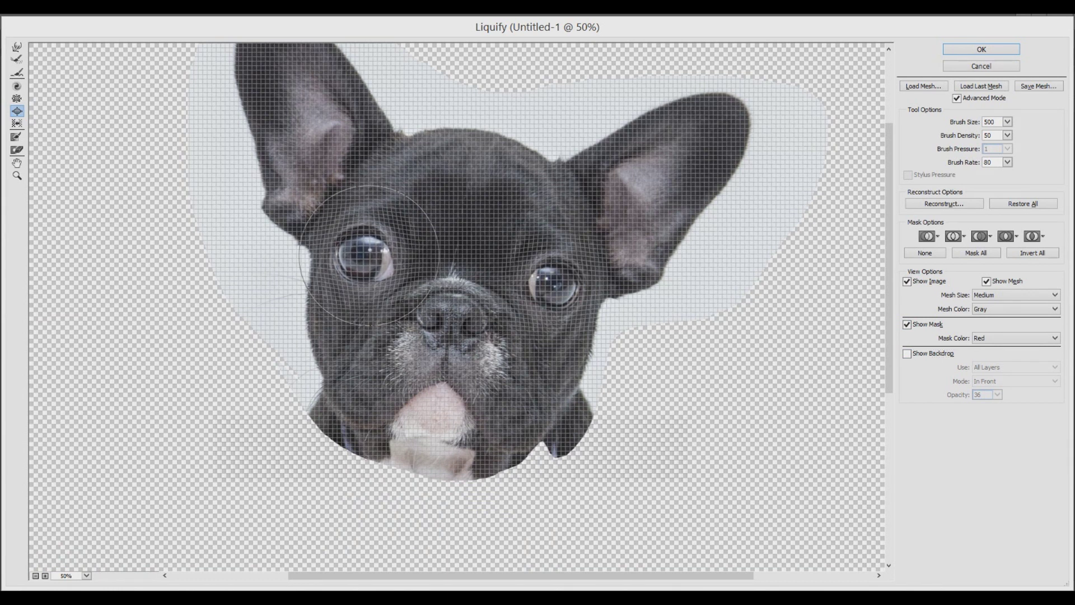
click(549, 292)
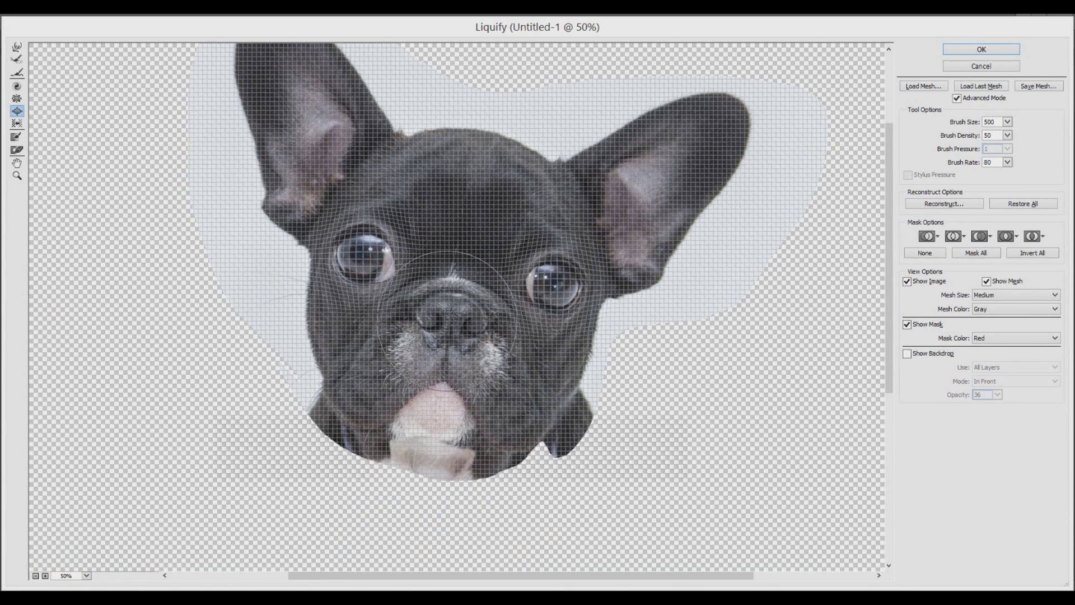
click(451, 305)
key(alt)
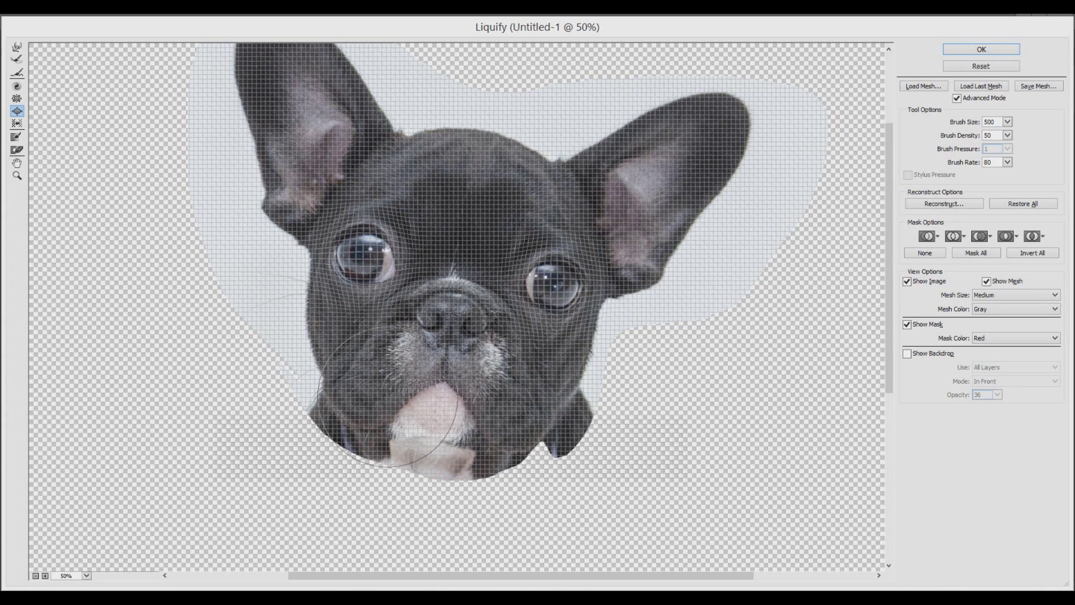
scroll(384, 467, down, 2)
key(bracketleft)
key(bracketleft)
key(bracketleft)
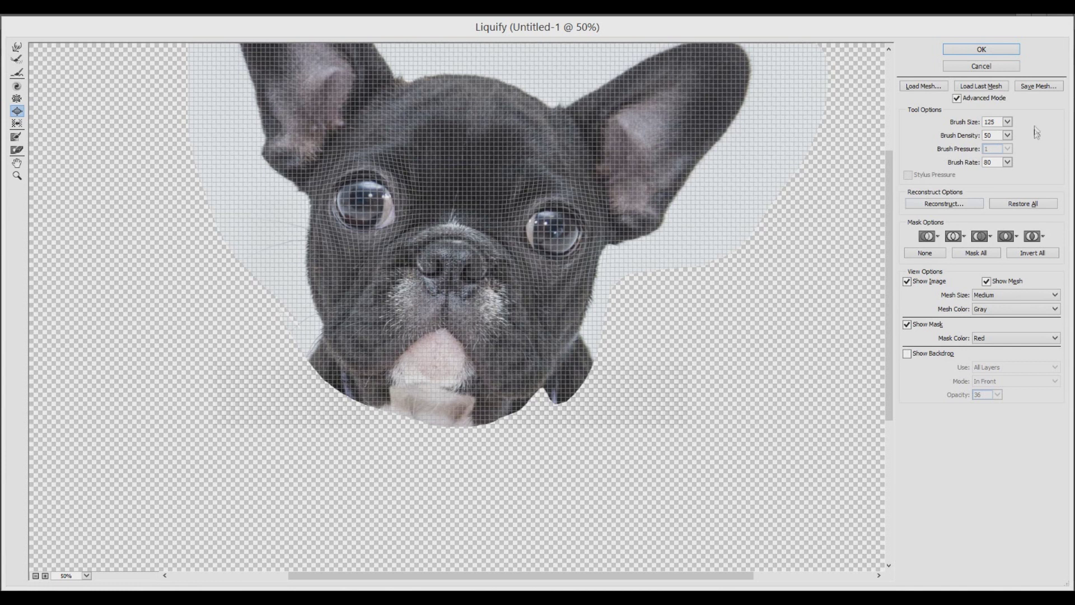
click(999, 56)
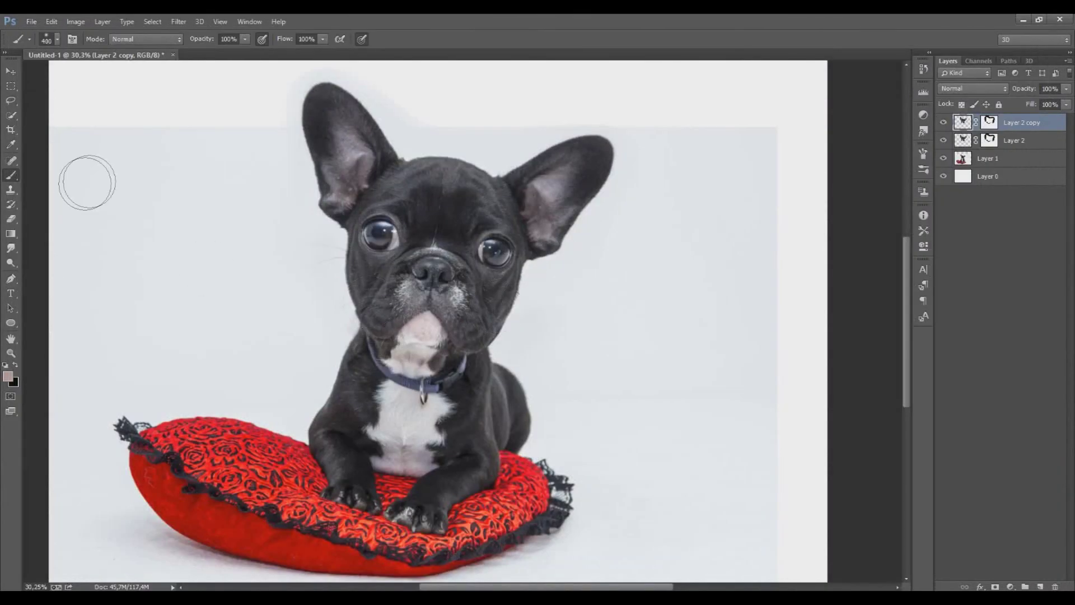
Zoom out, select Layer 1, and sample the background colour with the Brush
click(17, 72)
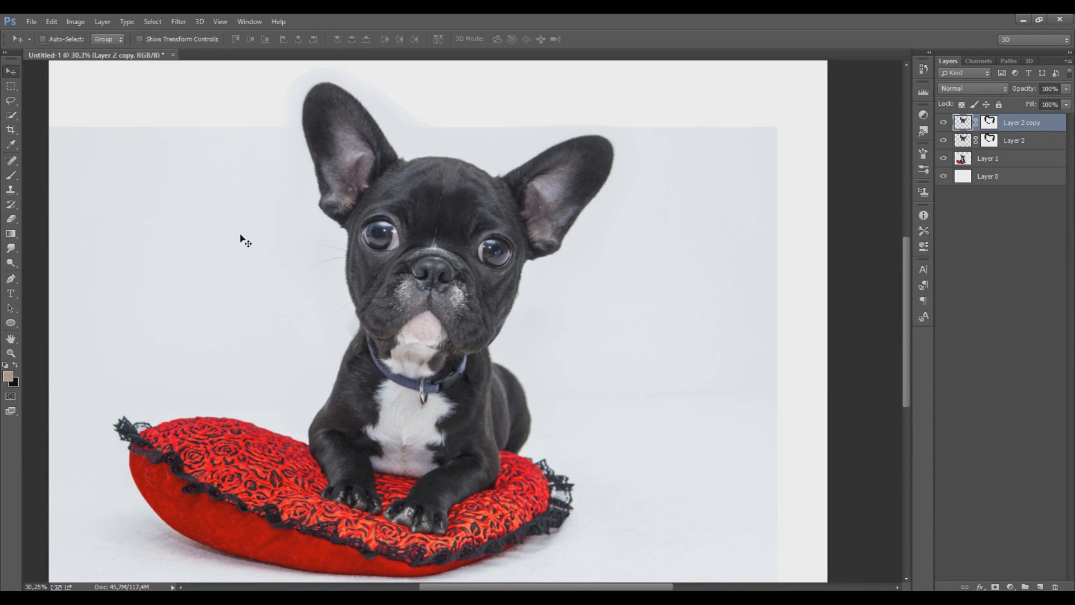
key(ctrl+minus)
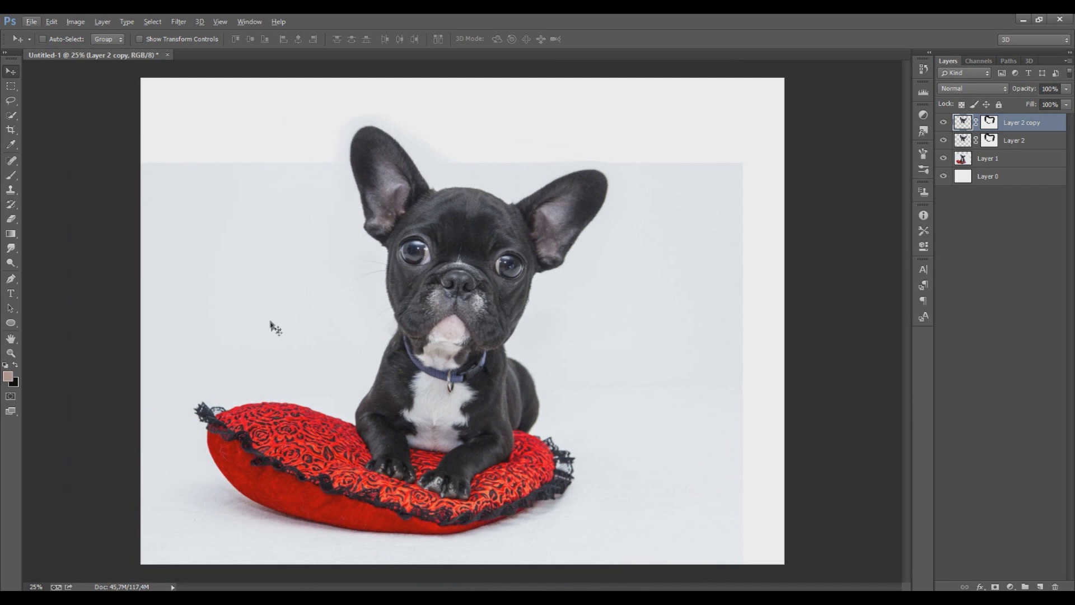
click(961, 162)
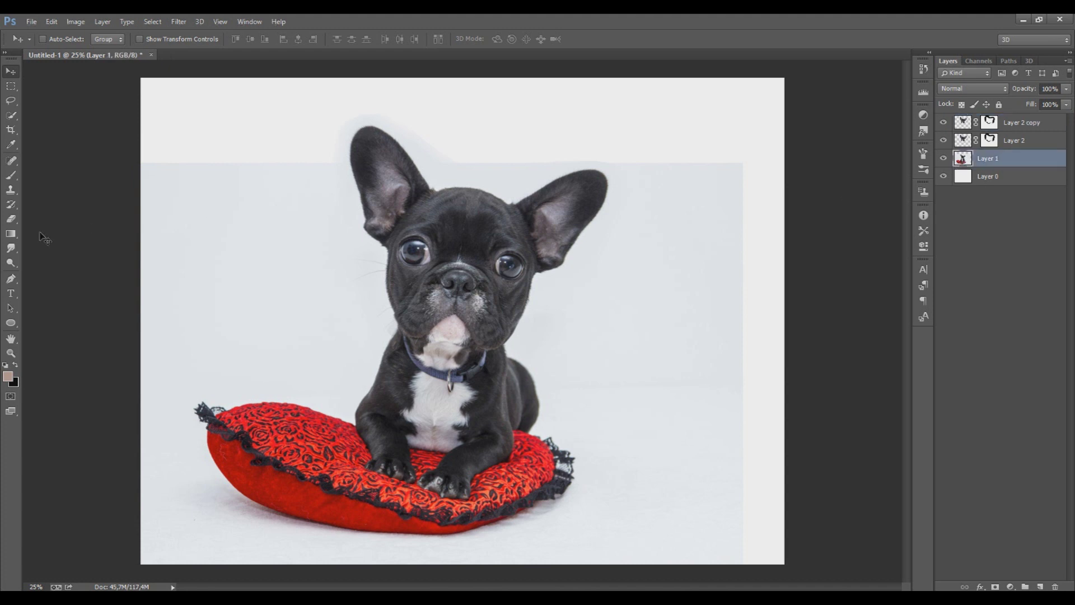
click(11, 178)
alt+click(203, 211)
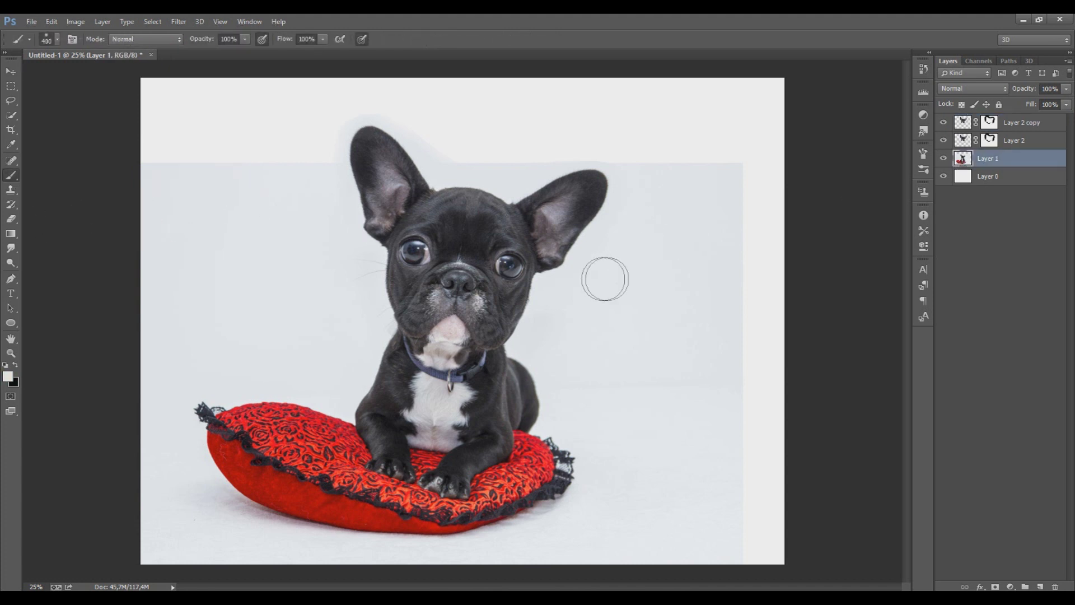
Paint the white top and right strips of Layer 1 grey with a 700 px brush
key(bracketright)
key(bracketright)
key(bracketright)
mouse_move(163, 113)
mouse_down()
mouse_move(185, 113)
mouse_move(269, 170)
mouse_move(404, 110)
mouse_move(448, 132)
mouse_move(574, 93)
mouse_move(619, 139)
mouse_move(697, 120)
mouse_move(740, 125)
mouse_move(764, 368)
mouse_move(756, 281)
mouse_move(762, 301)
mouse_move(758, 547)
mouse_move(759, 532)
mouse_up()
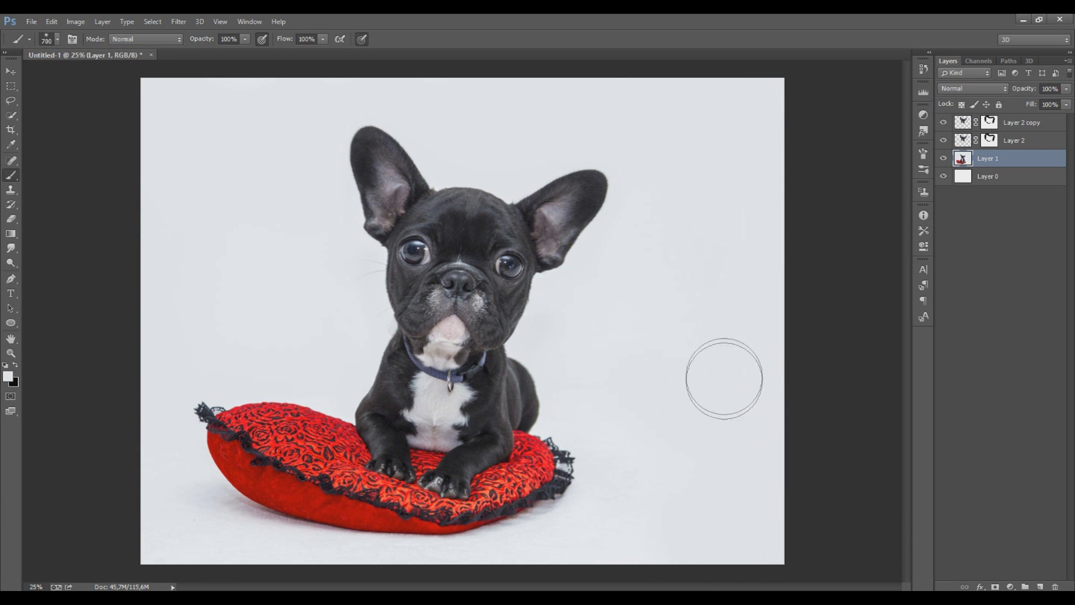
click(9, 73)
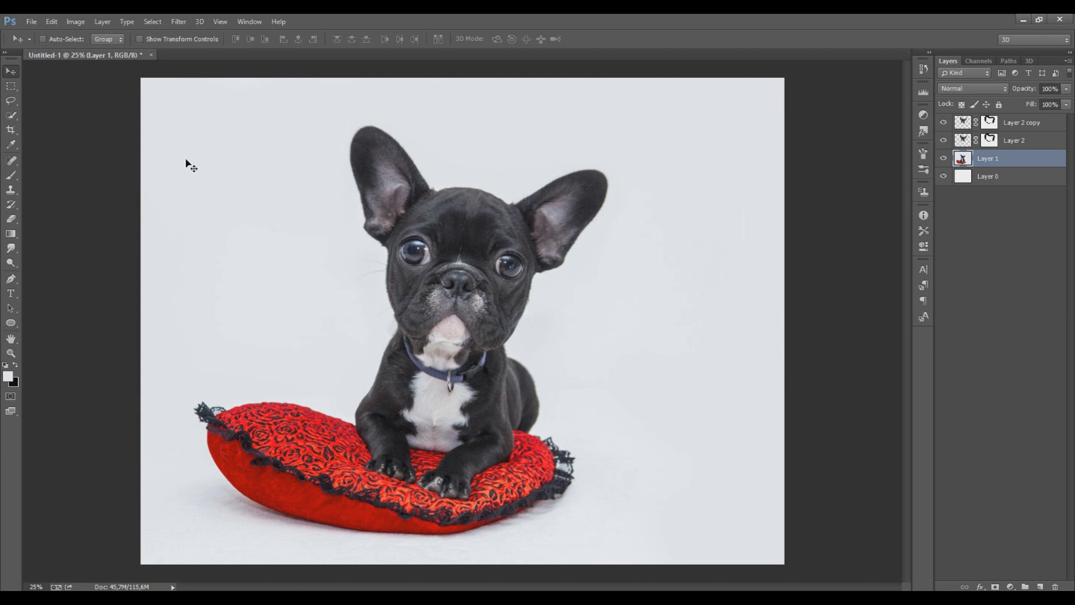
Open Liquify on the Layer 2 copy head, try bloating the nose, then undo it
click(962, 127)
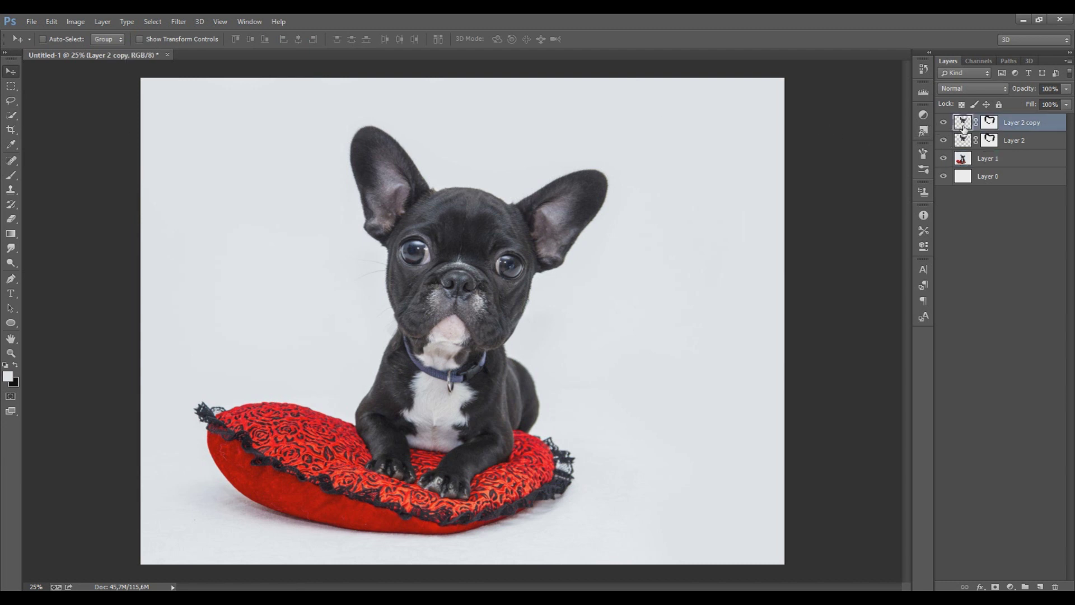
key(b)
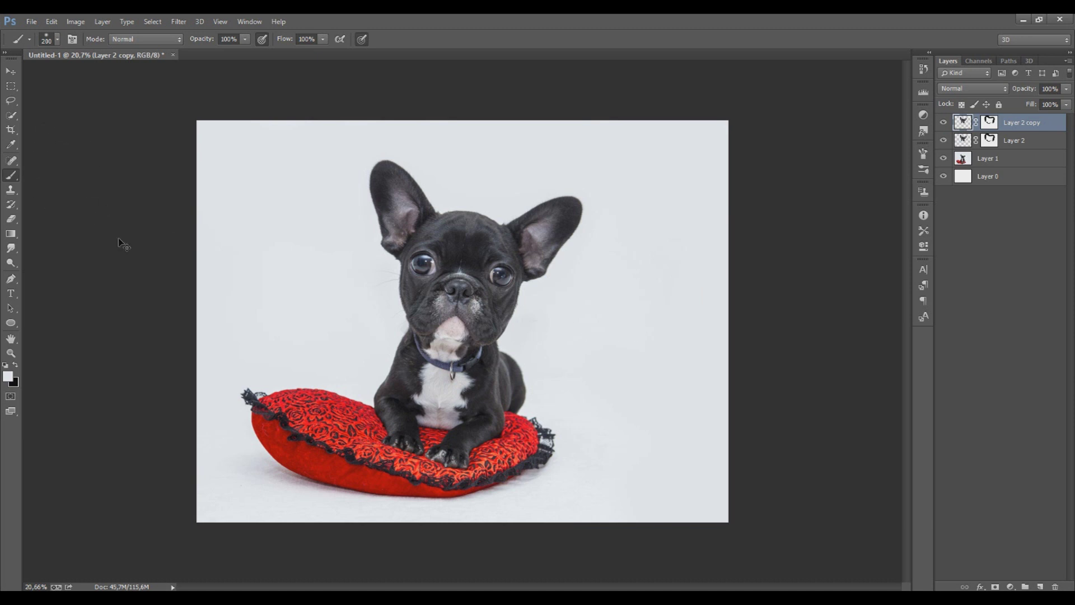
key(ctrl+shift+x)
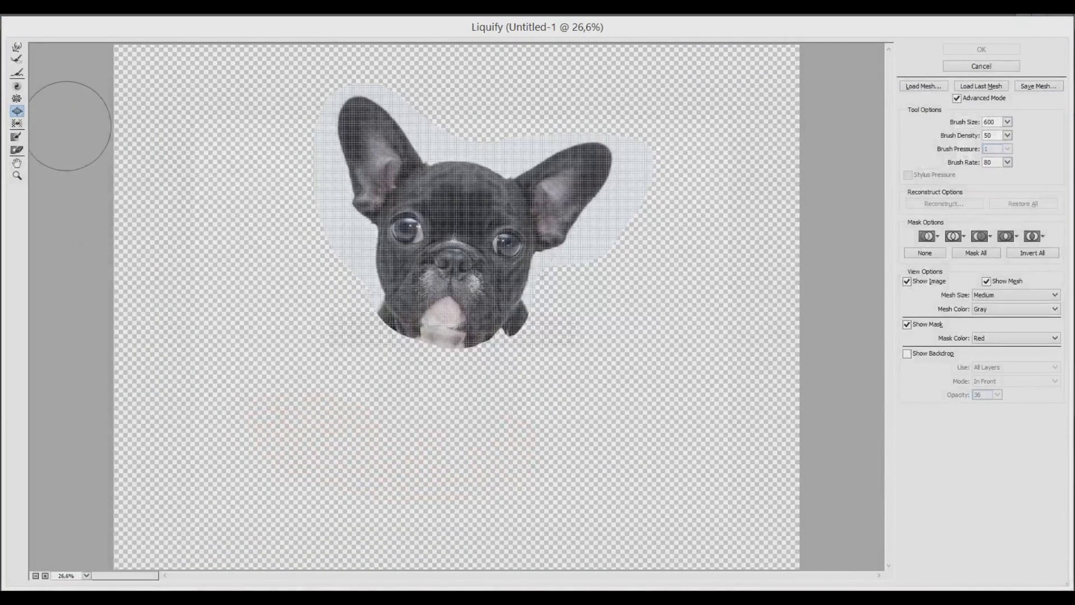
click(453, 260)
drag(454, 261, 455, 269)
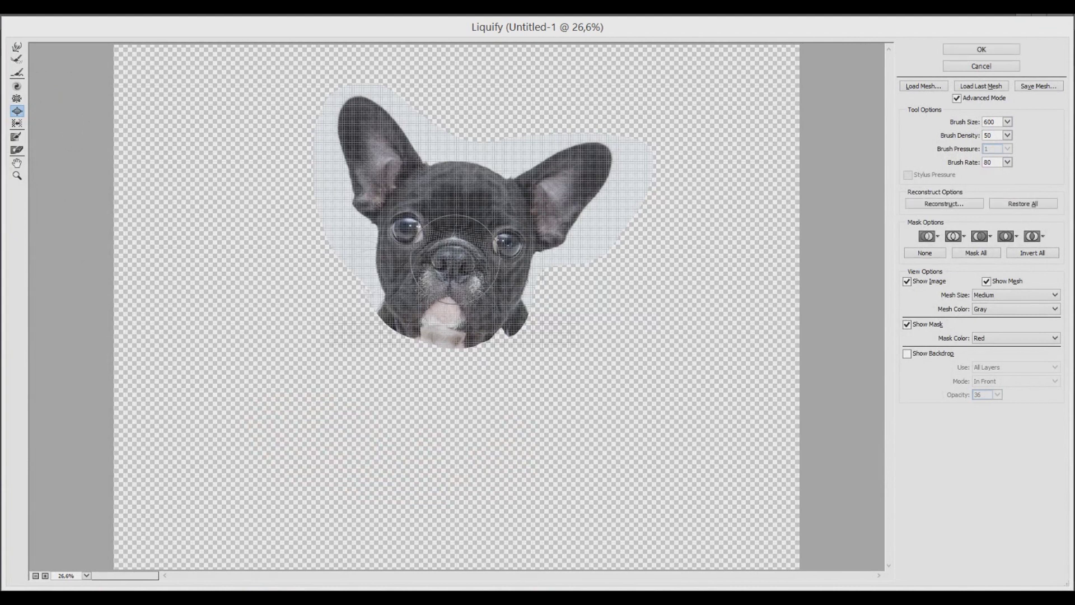
key(ctrl+z)
Bloat both ear tips, enlarging the left ear tip a second time
mouse_move(342, 121)
mouse_down()
mouse_move(345, 94)
mouse_move(347, 107)
mouse_up()
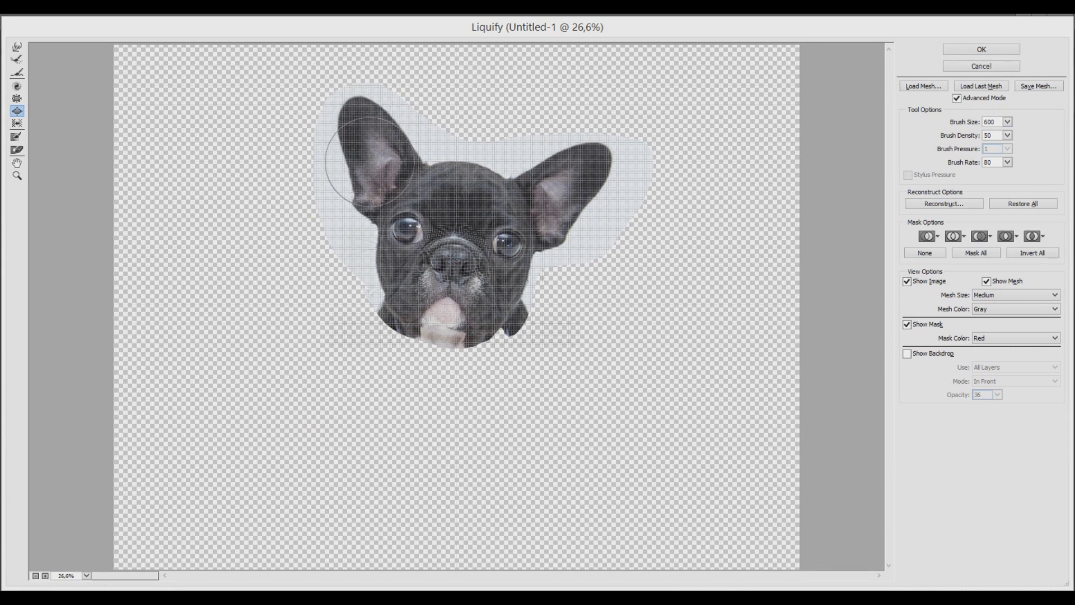
drag(598, 147, 601, 152)
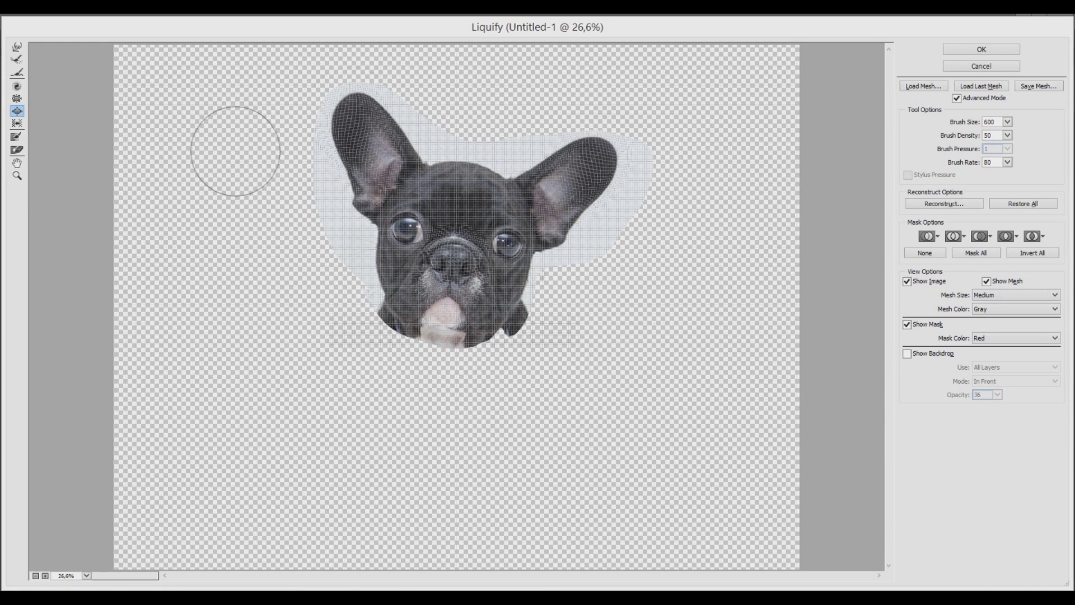
drag(372, 151, 345, 90)
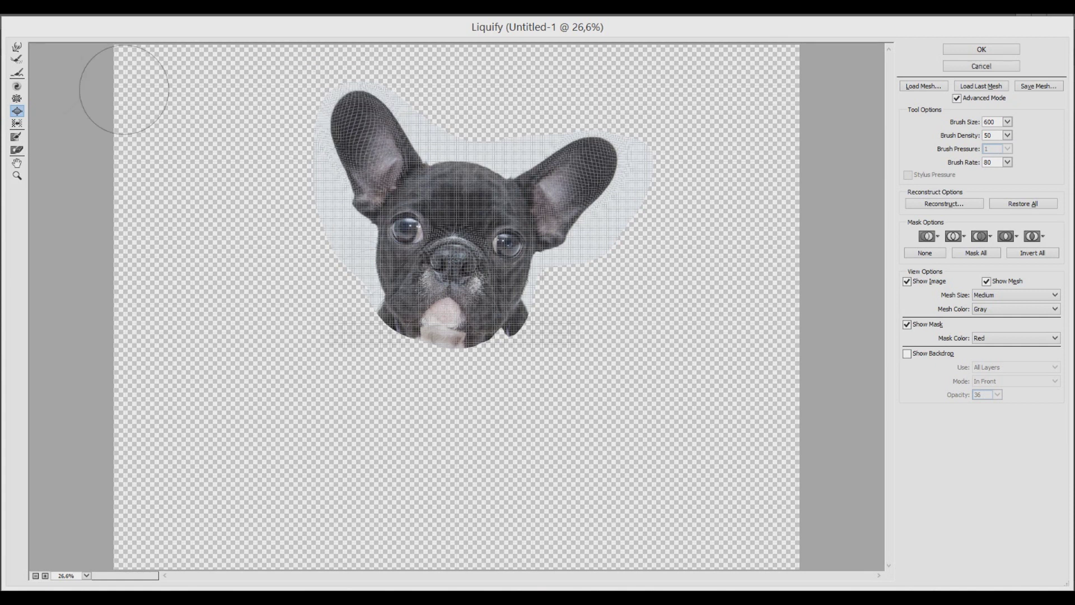
Push both ears taller and narrower with Forward Warp (size 1100, density 84, pressure 100)
click(16, 47)
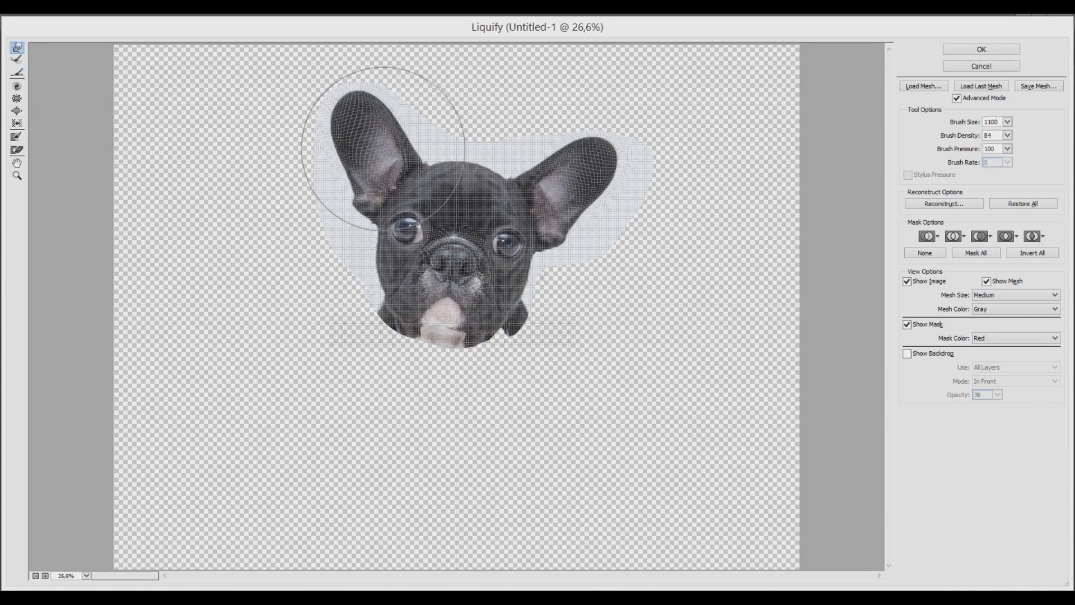
mouse_move(360, 109)
mouse_down()
mouse_move(362, 127)
mouse_move(355, 115)
mouse_up()
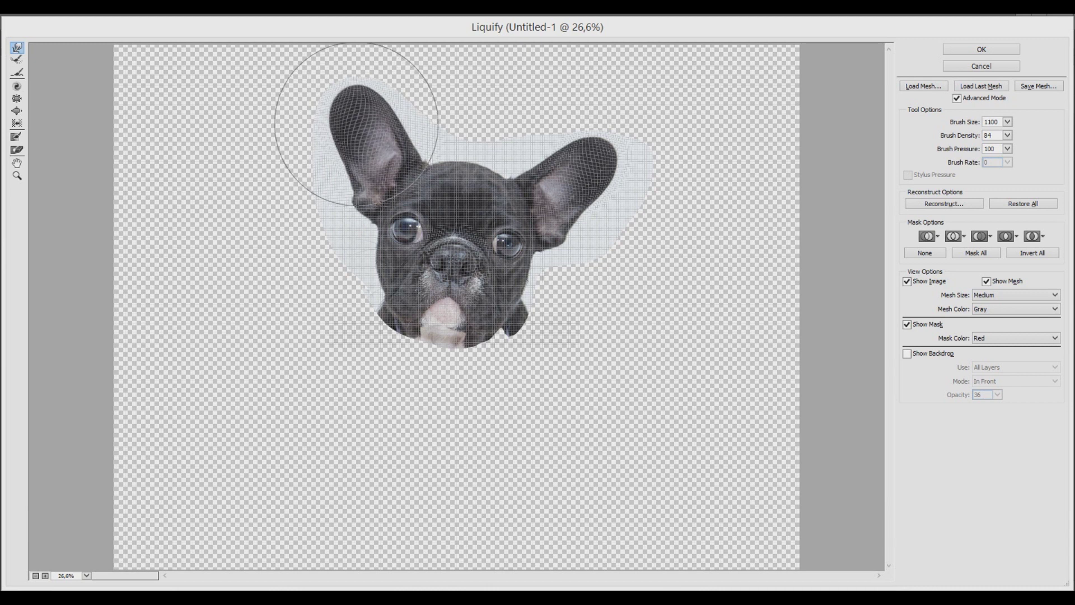
drag(576, 173, 605, 192)
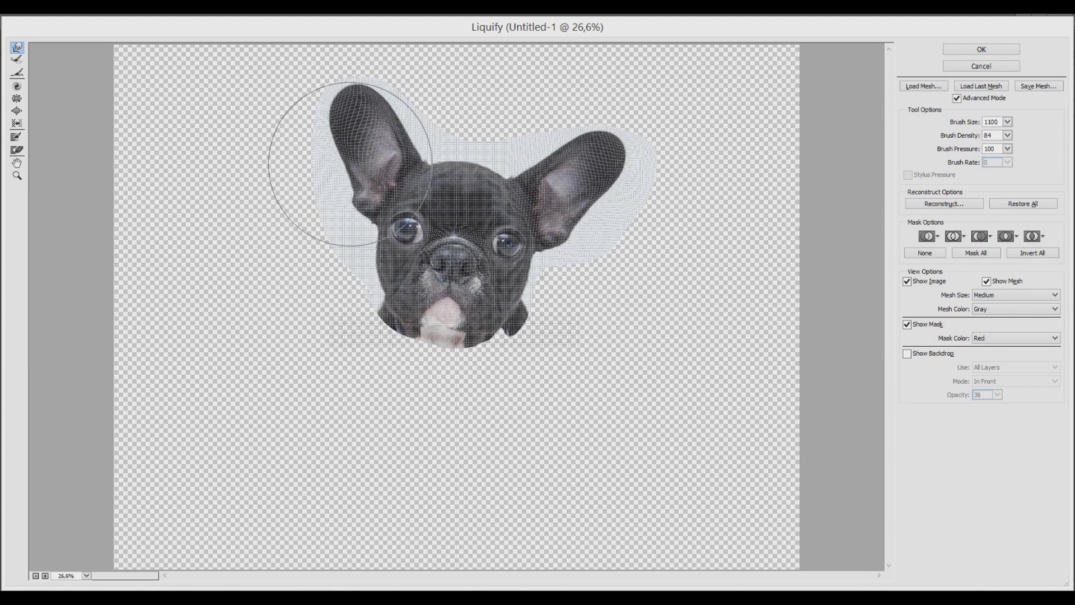
drag(350, 164, 317, 145)
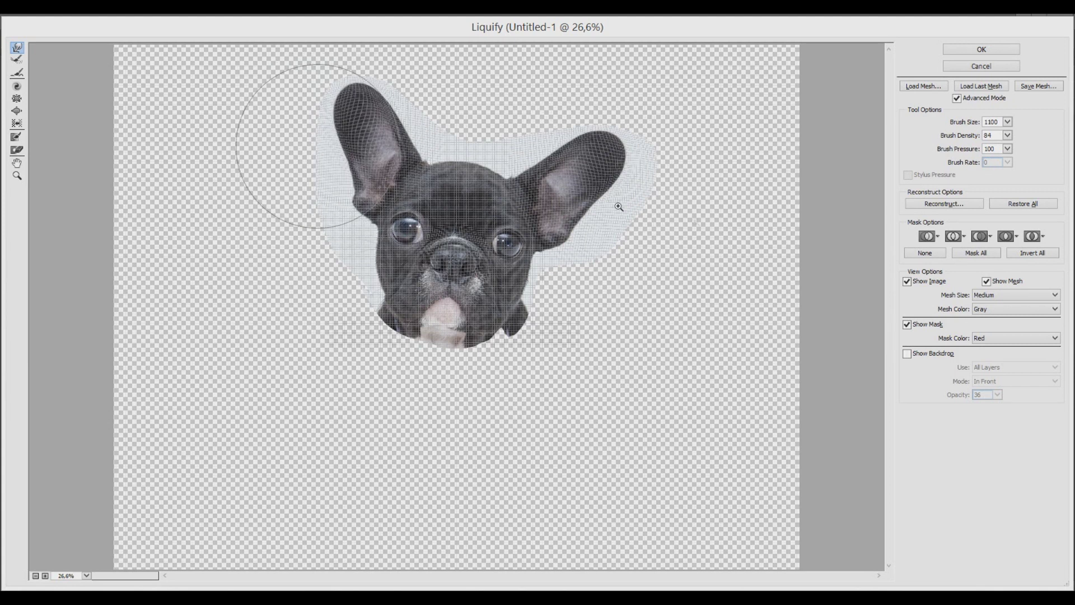
mouse_move(588, 204)
mouse_down()
mouse_move(625, 192)
mouse_move(588, 180)
mouse_move(602, 194)
mouse_move(588, 168)
mouse_move(623, 202)
mouse_up()
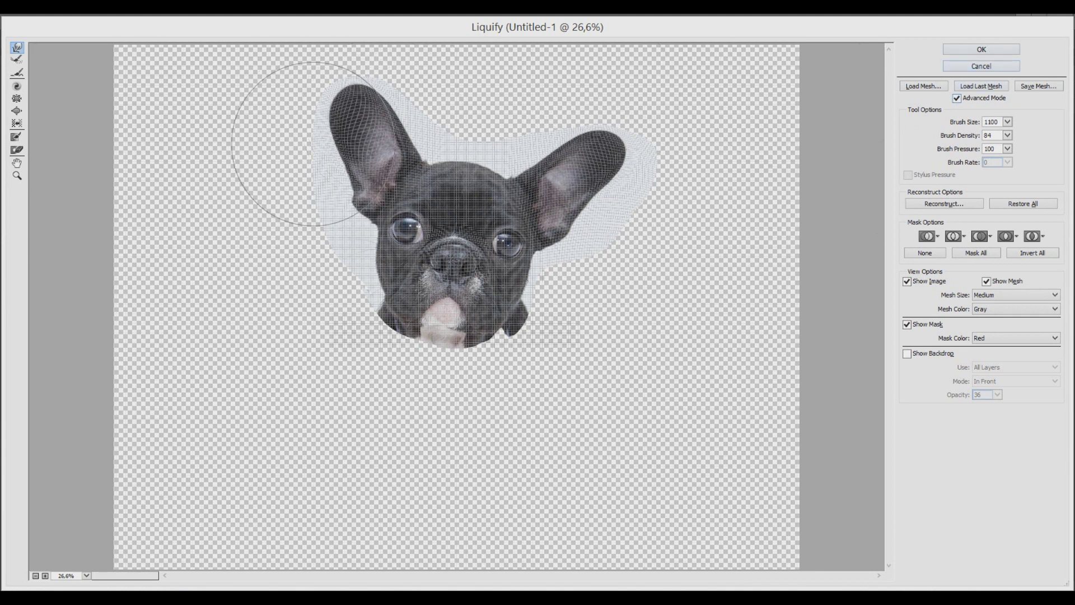
mouse_move(305, 135)
mouse_down()
mouse_move(288, 95)
mouse_move(300, 115)
mouse_up()
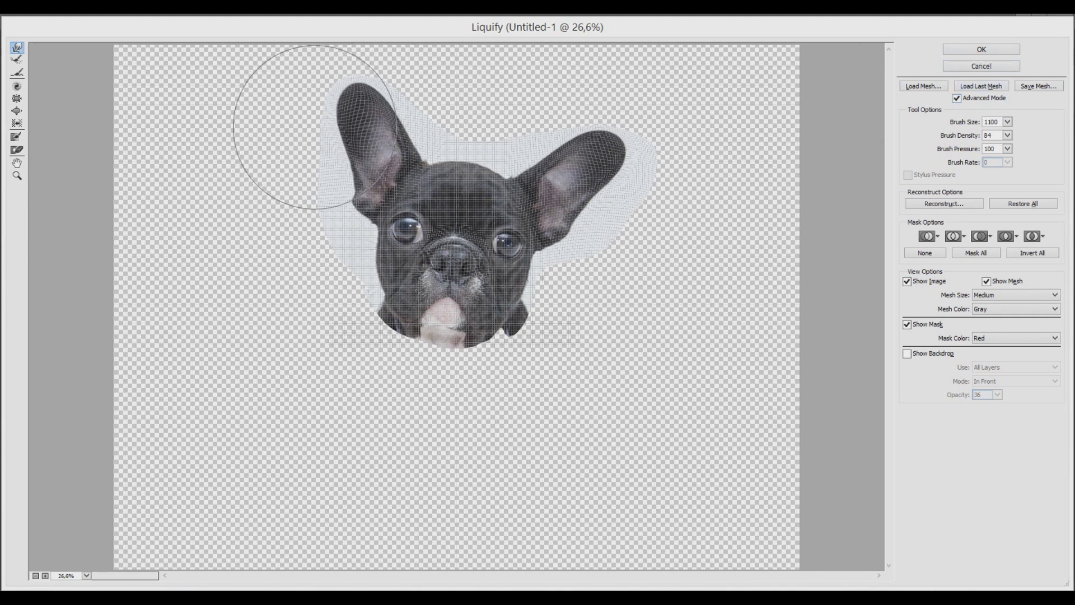
drag(647, 199, 644, 191)
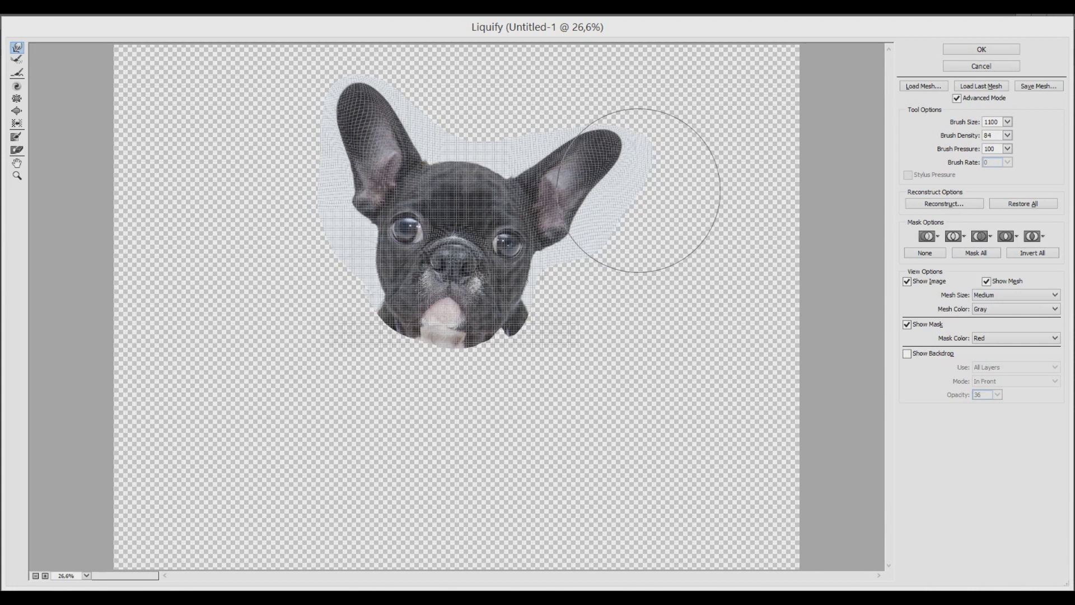
Apply the Liquify changes and target Layer 2 copy's mask with a 500 px brush
click(976, 51)
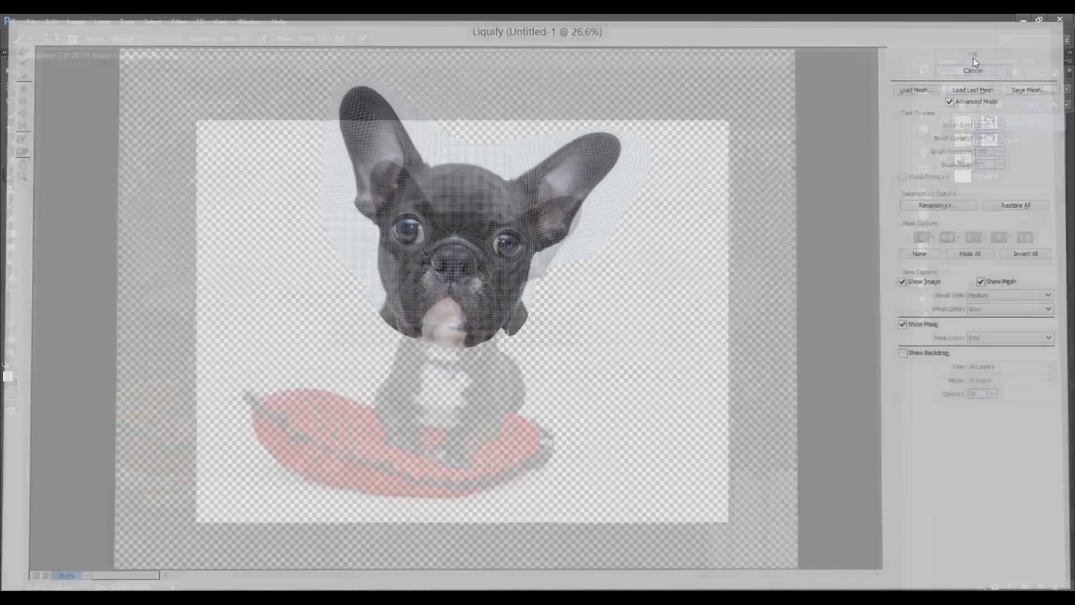
click(990, 122)
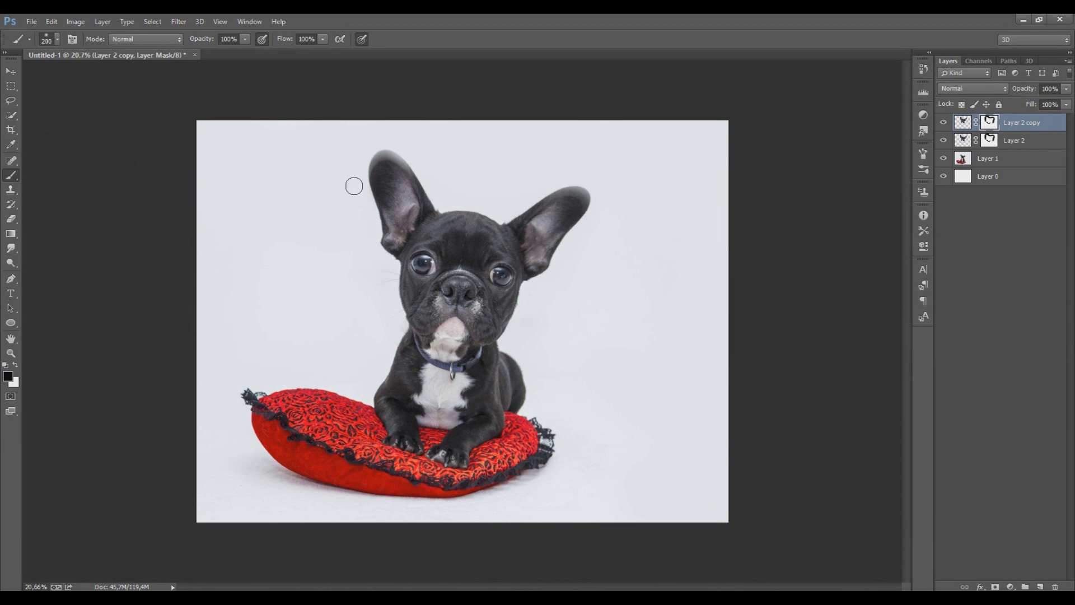
key(bracketright)
click(944, 123)
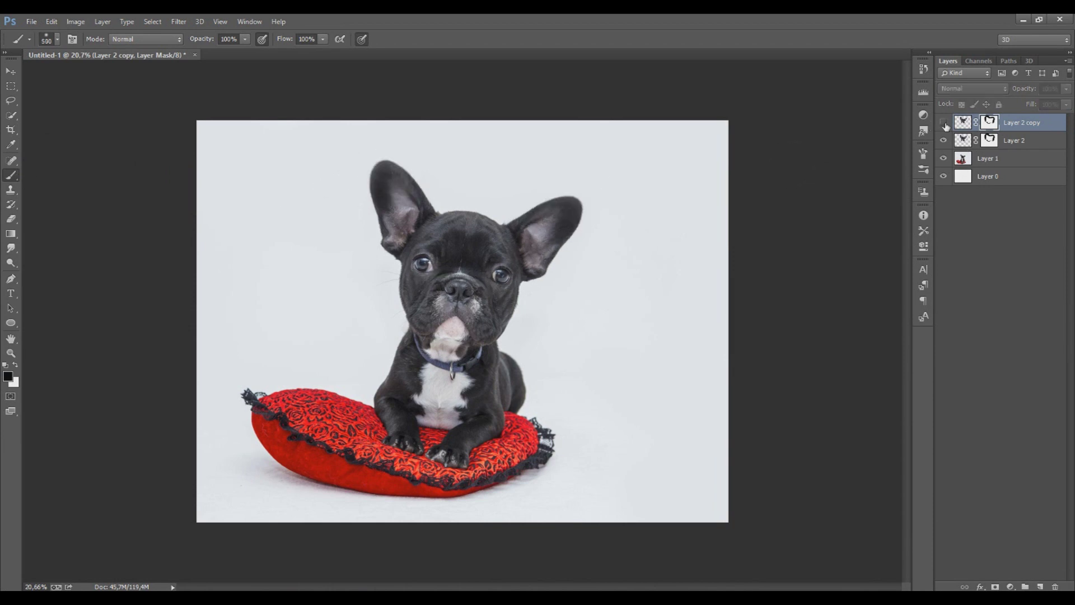
Paint white on the mask to restore the faded tips of both ears
key(x)
drag(577, 193, 551, 202)
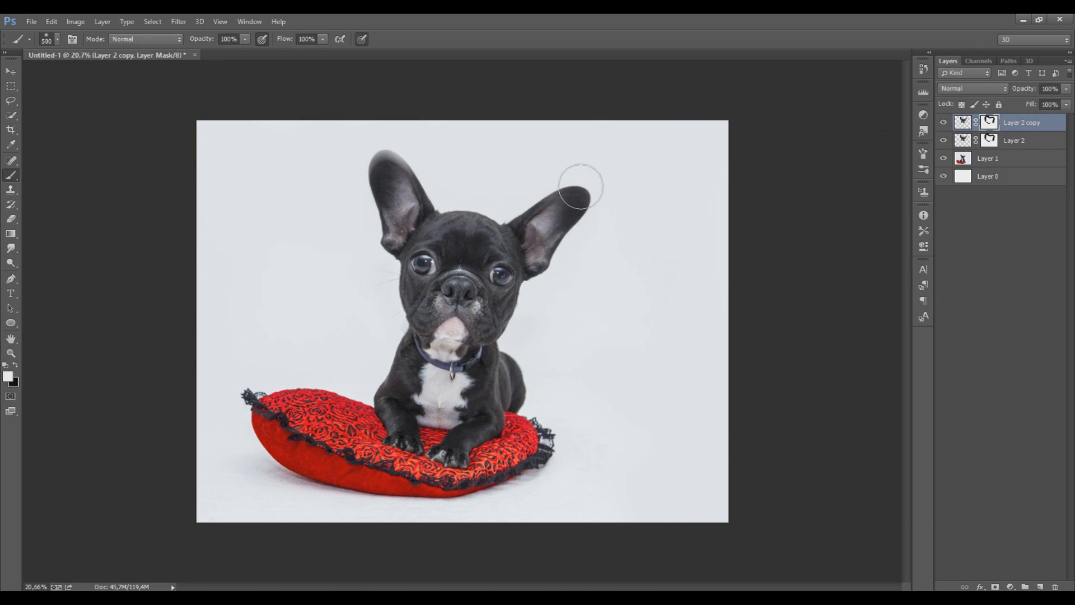
drag(404, 168, 373, 197)
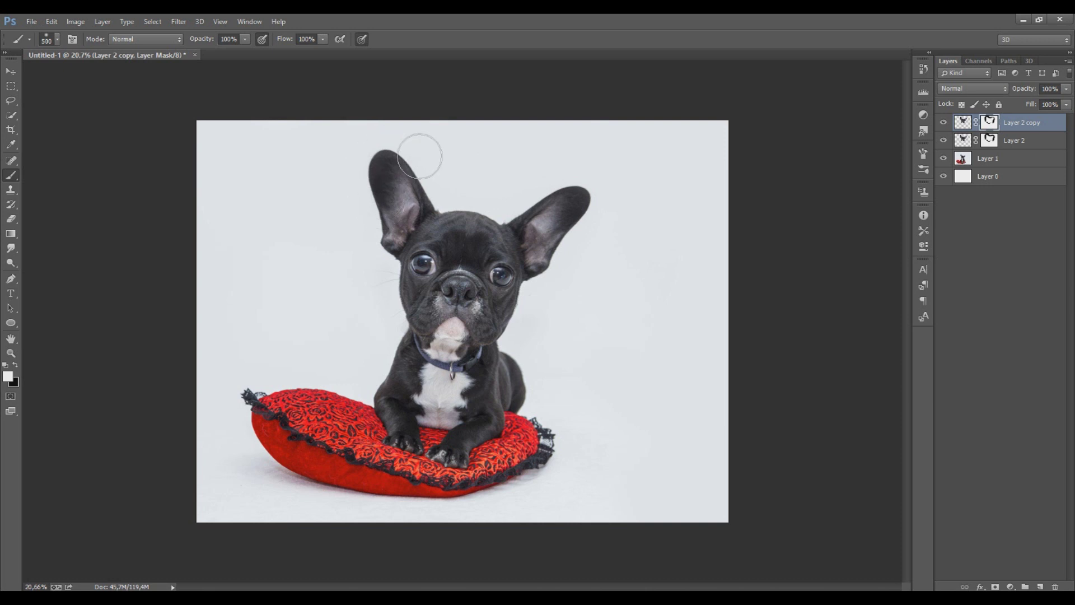
click(12, 73)
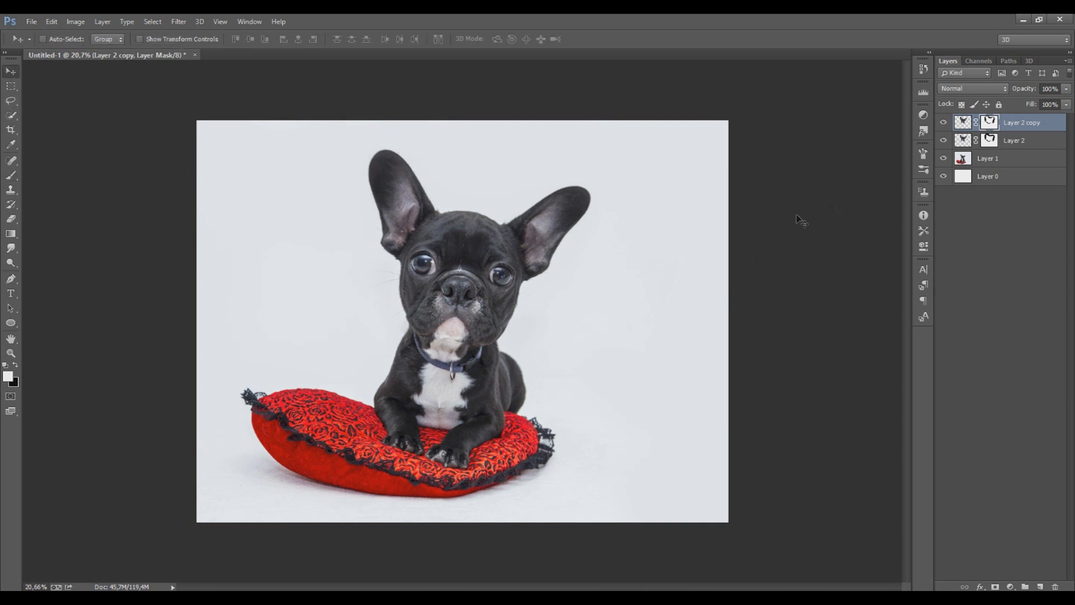
click(960, 160)
Duplicate Layer 1, then scale the dog-on-cushion copy to about 70% and position it
key(ctrl+j)
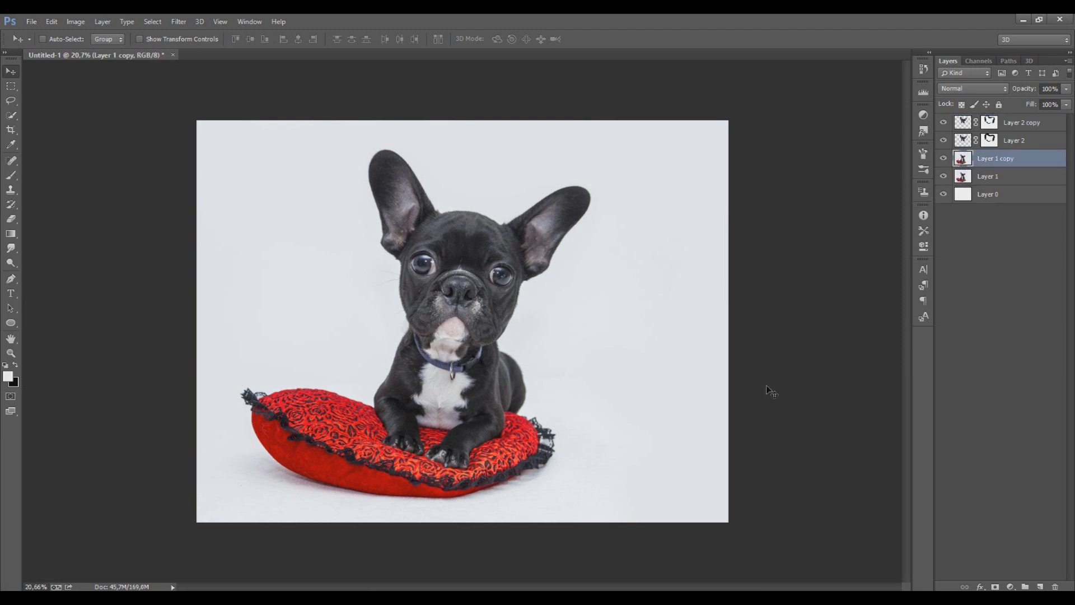
key(ctrl+t)
drag(727, 519, 666, 438)
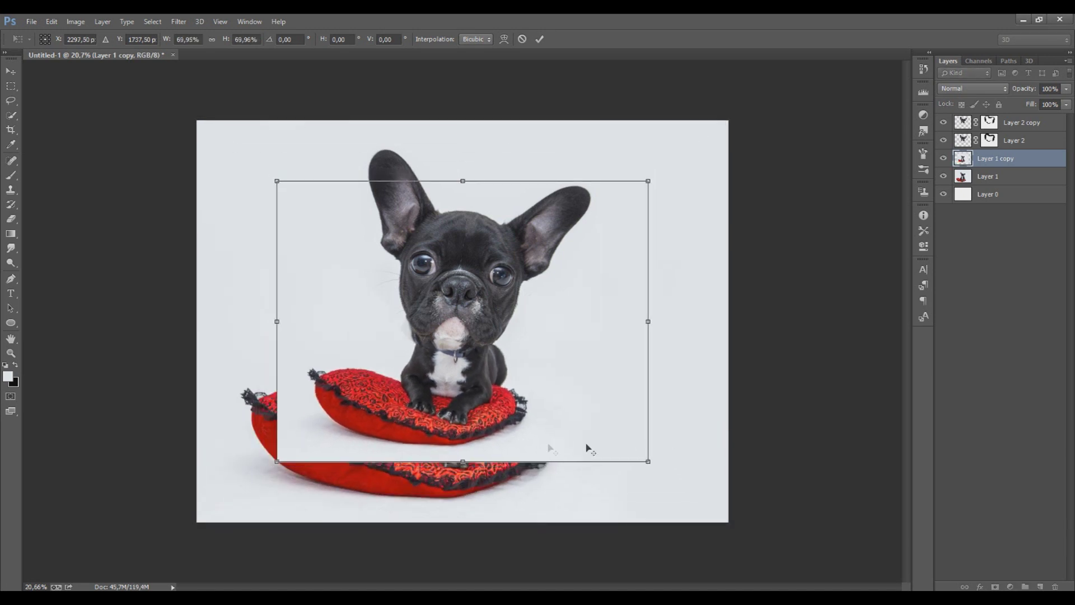
drag(469, 398, 464, 411)
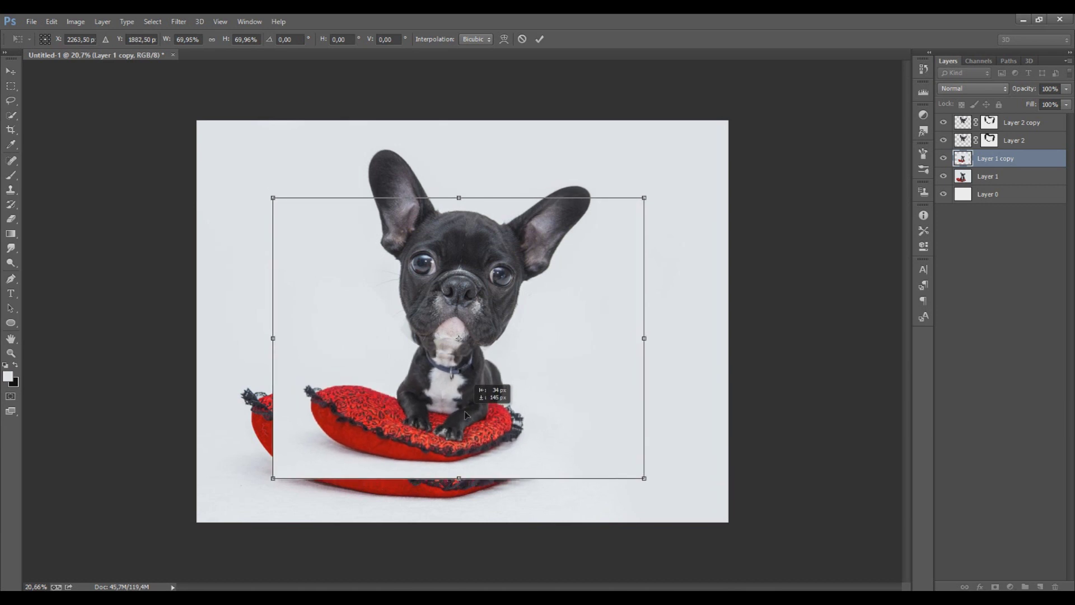
drag(464, 411, 462, 405)
key(Return)
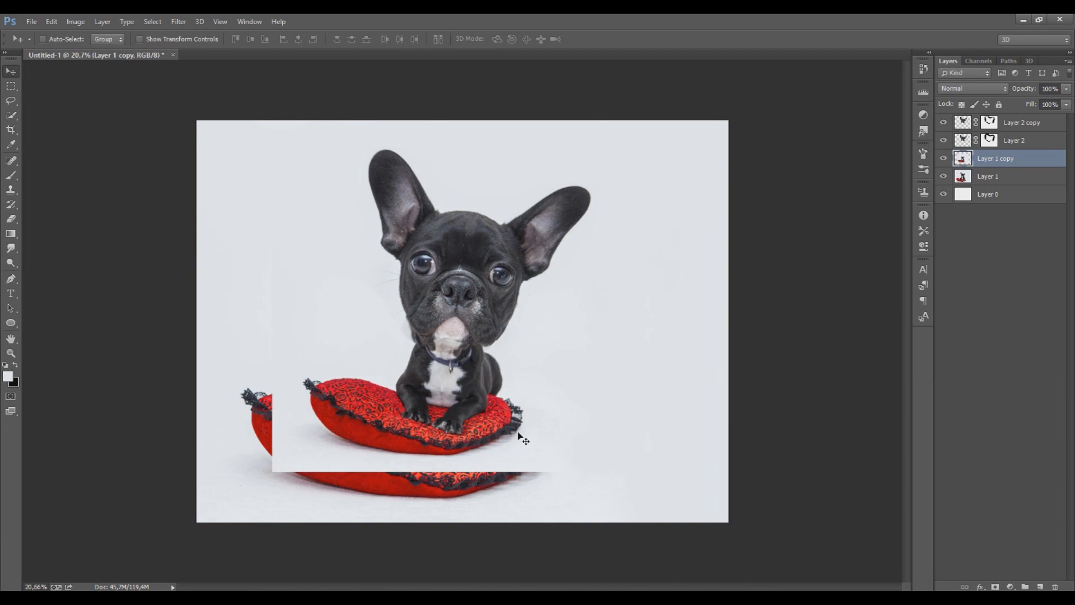
Nudge the shrunken copy into place and show Layer 2 copy with its mask targeted
scroll(459, 323, up, 2)
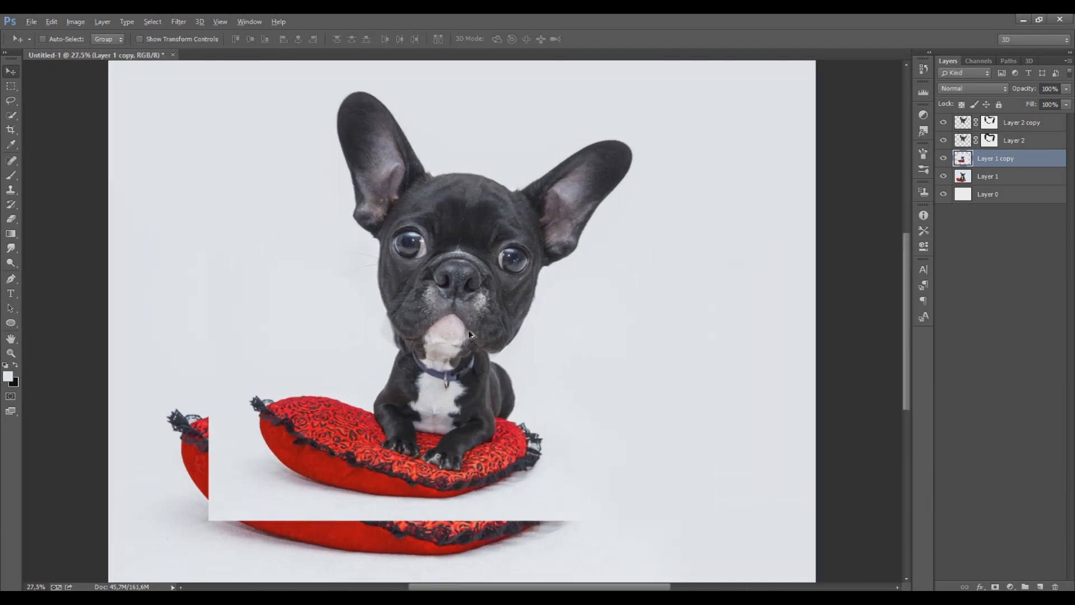
drag(459, 352, 460, 373)
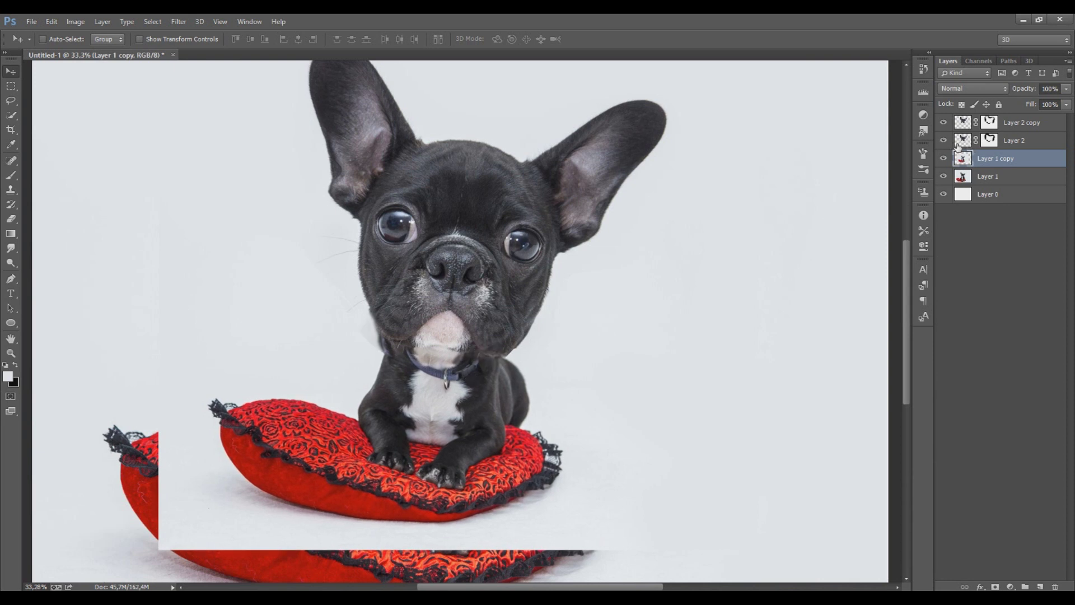
click(945, 123)
click(994, 125)
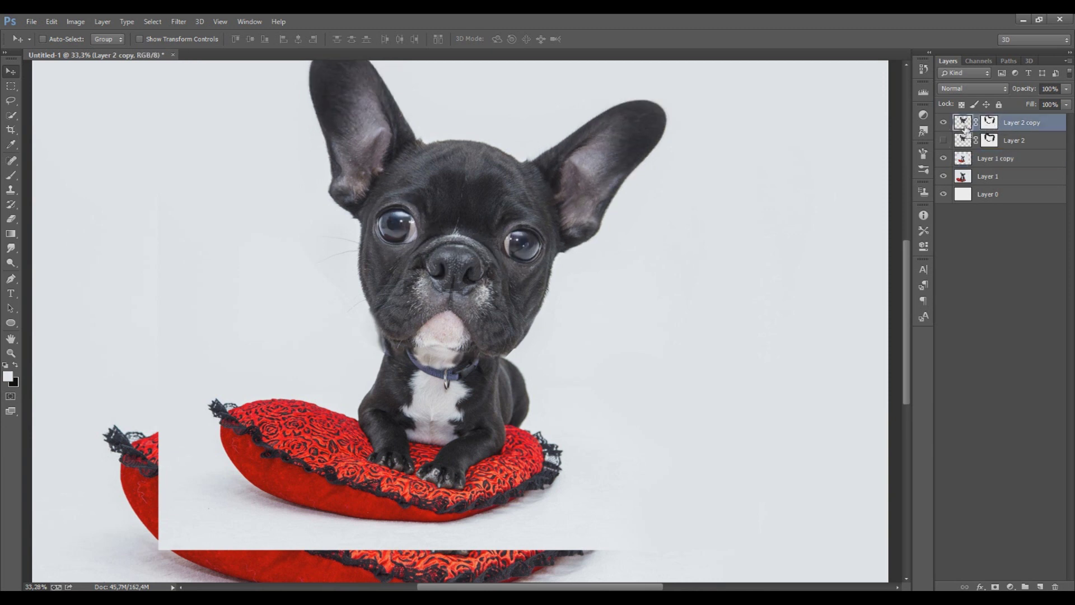
Duplicate the head as Layer 2 copy 2, hide the original, and begin painting its mask
key(ctrl+j)
click(989, 125)
click(944, 140)
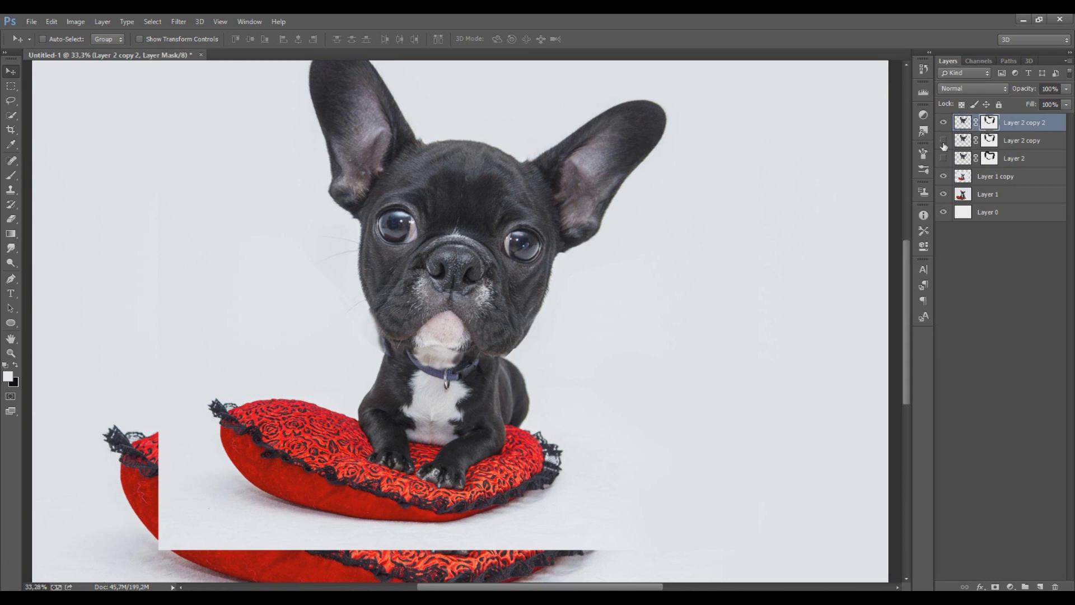
click(11, 175)
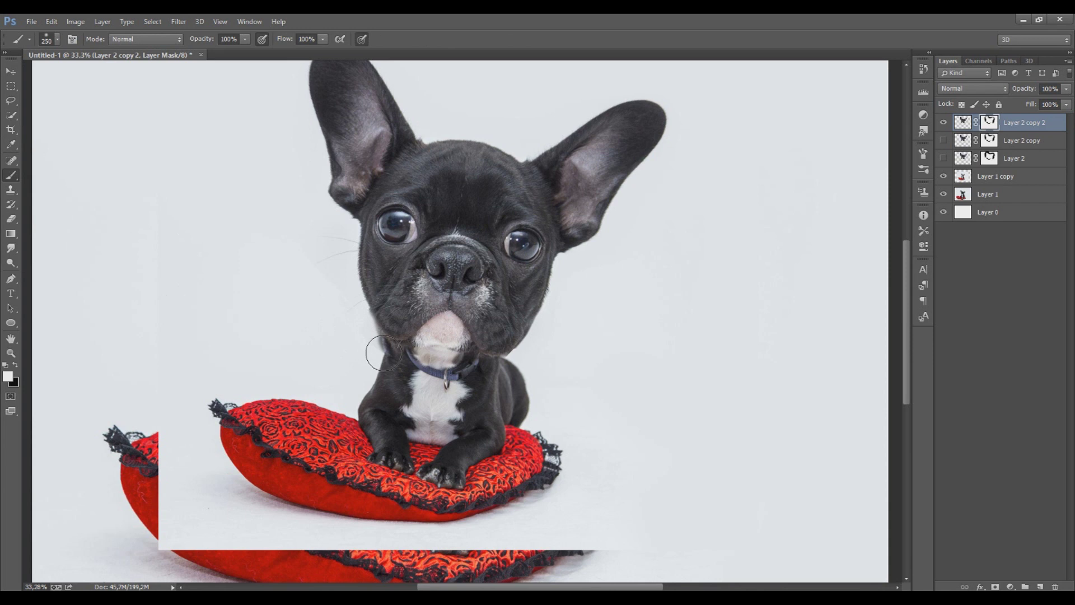
drag(386, 359, 351, 332)
With a smaller brush, mask out the dark fringe along the jaw and neck, then touch up the chin
key(bracketleft)
scroll(358, 350, up, 2)
scroll(369, 359, up, 2)
key(bracketleft)
key(bracketleft)
key(bracketleft)
mouse_move(403, 370)
mouse_down()
mouse_move(380, 351)
mouse_move(370, 315)
mouse_up()
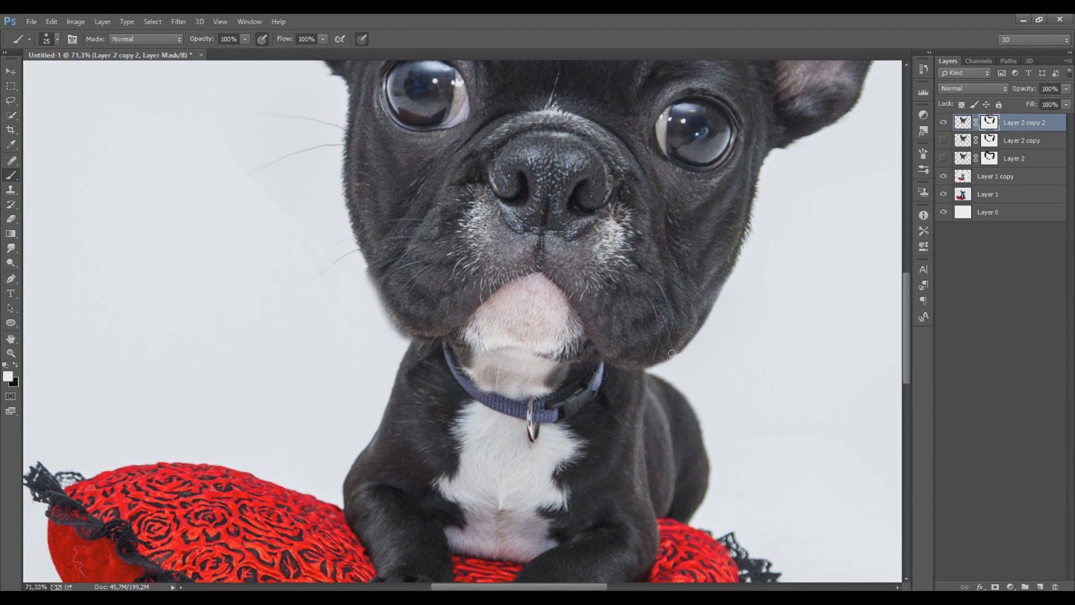
key(x)
mouse_move(412, 340)
mouse_down()
mouse_move(391, 334)
mouse_move(372, 294)
mouse_up()
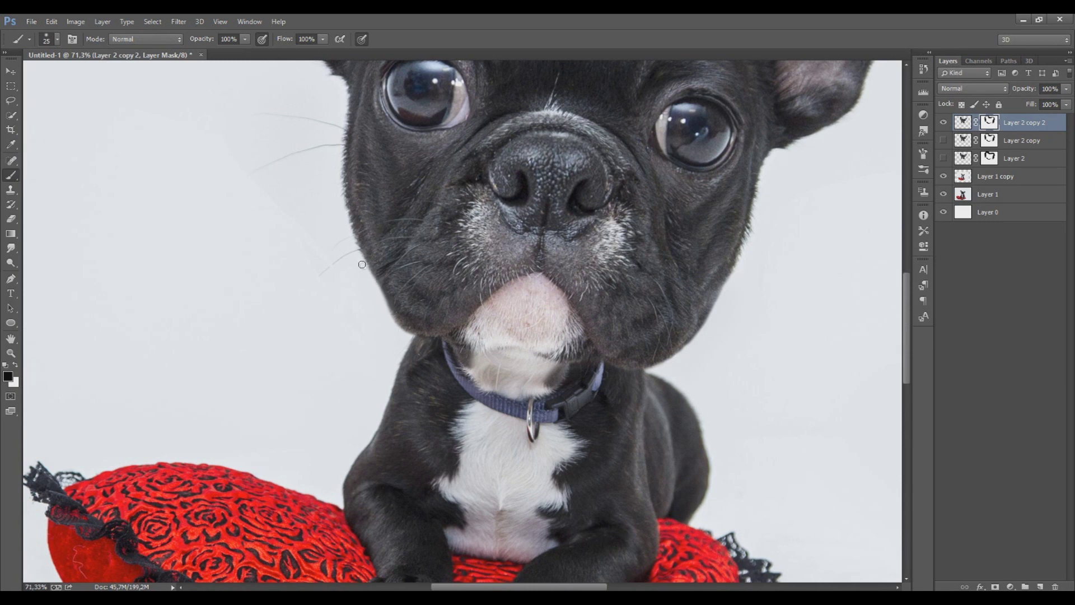
scroll(342, 306, down, 2)
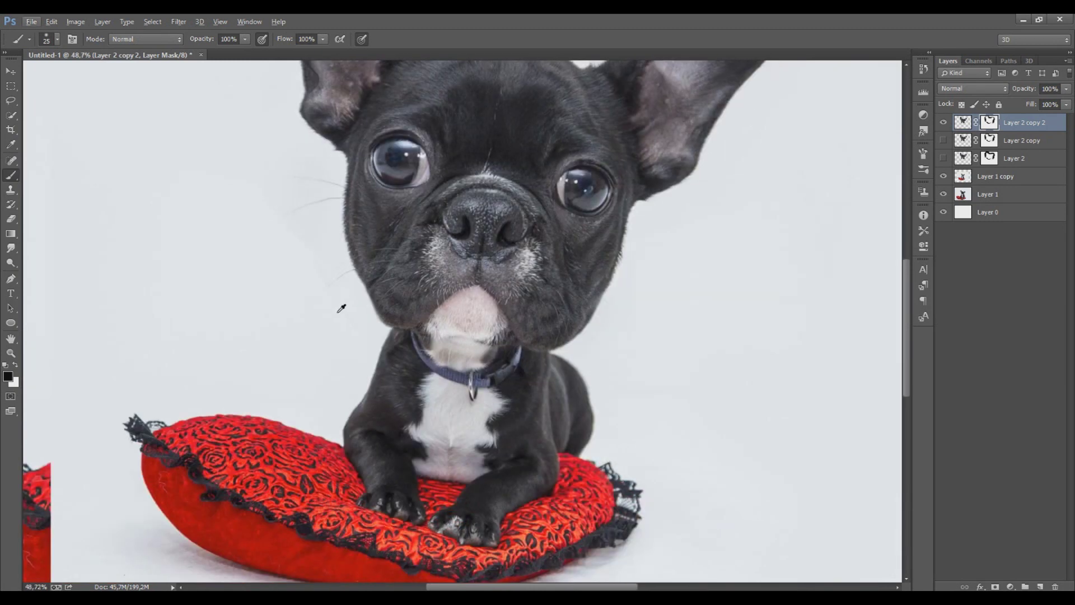
scroll(314, 299, down, 1)
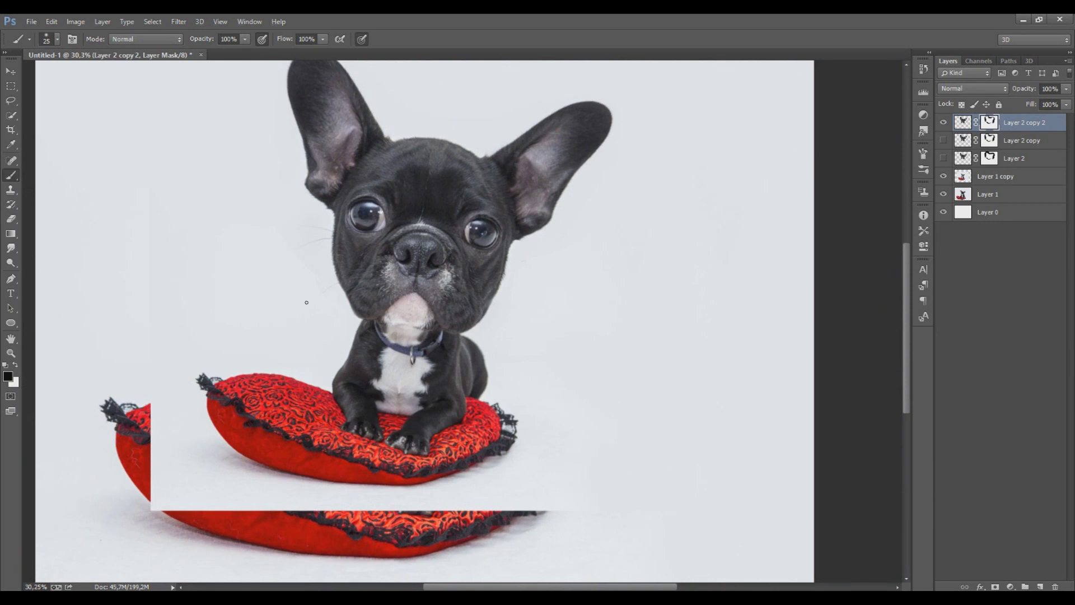
scroll(307, 302, up, 1)
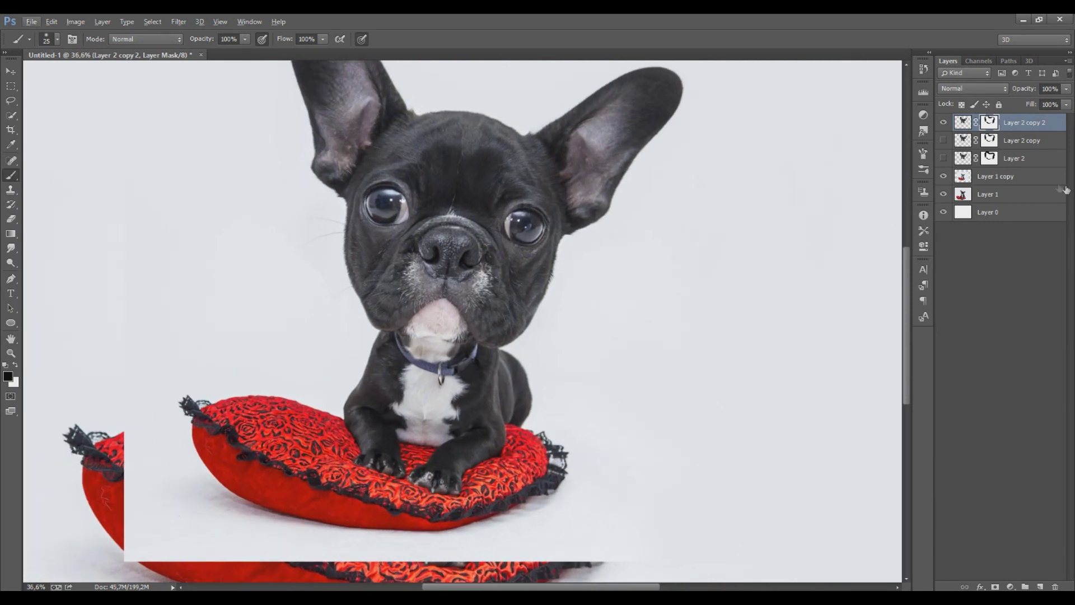
scroll(346, 272, up, 1)
click(944, 122)
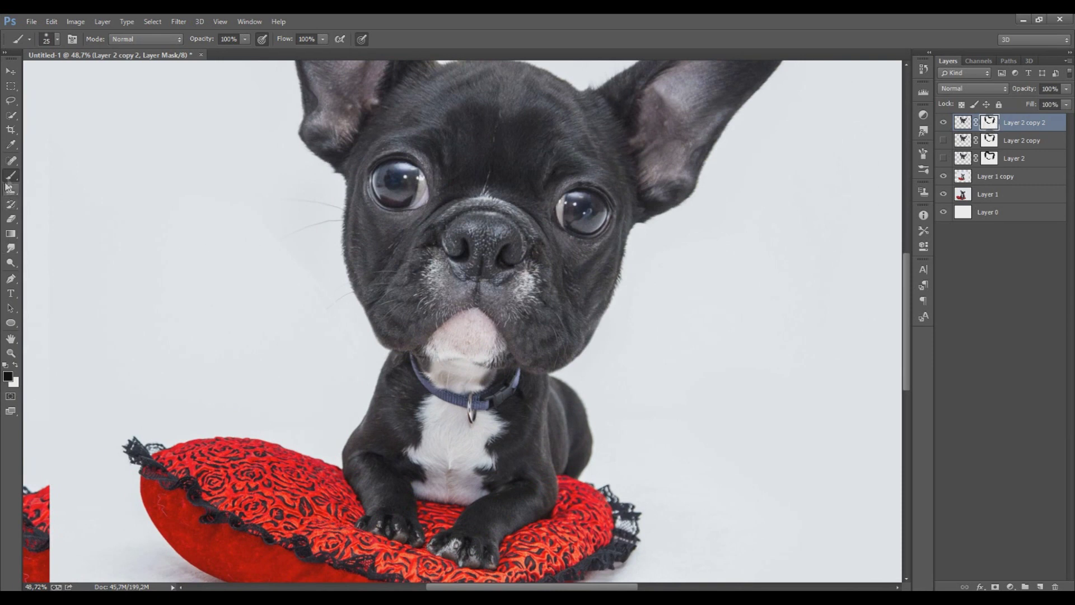
key(bracketright)
key(bracketright)
key(bracketright)
key(bracketright)
key(bracketright)
key(bracketright)
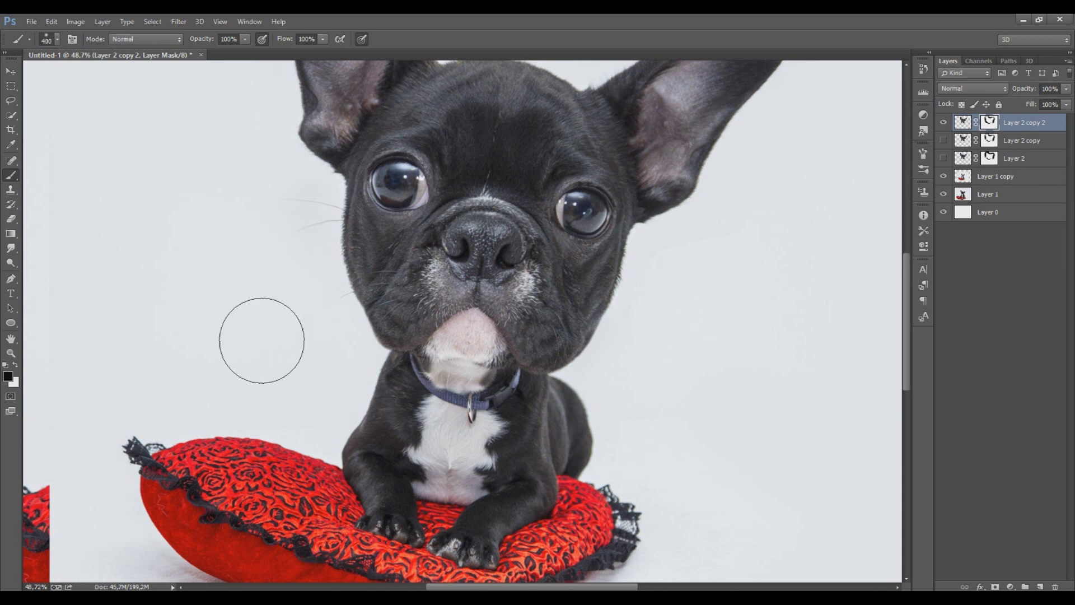
key(bracketleft)
key(bracketleft)
key(bracketleft)
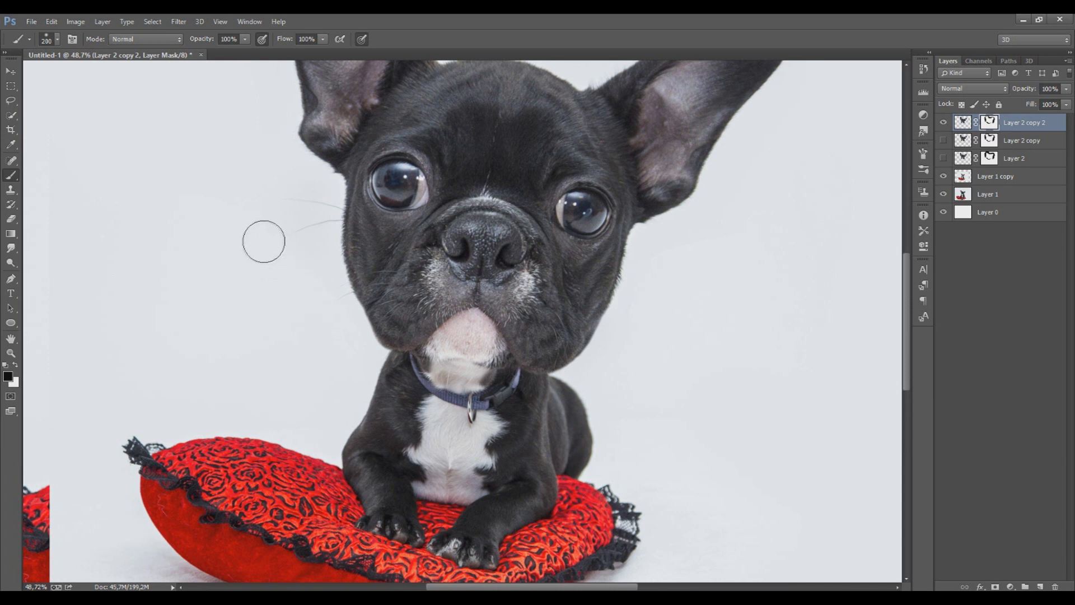
drag(235, 216, 252, 381)
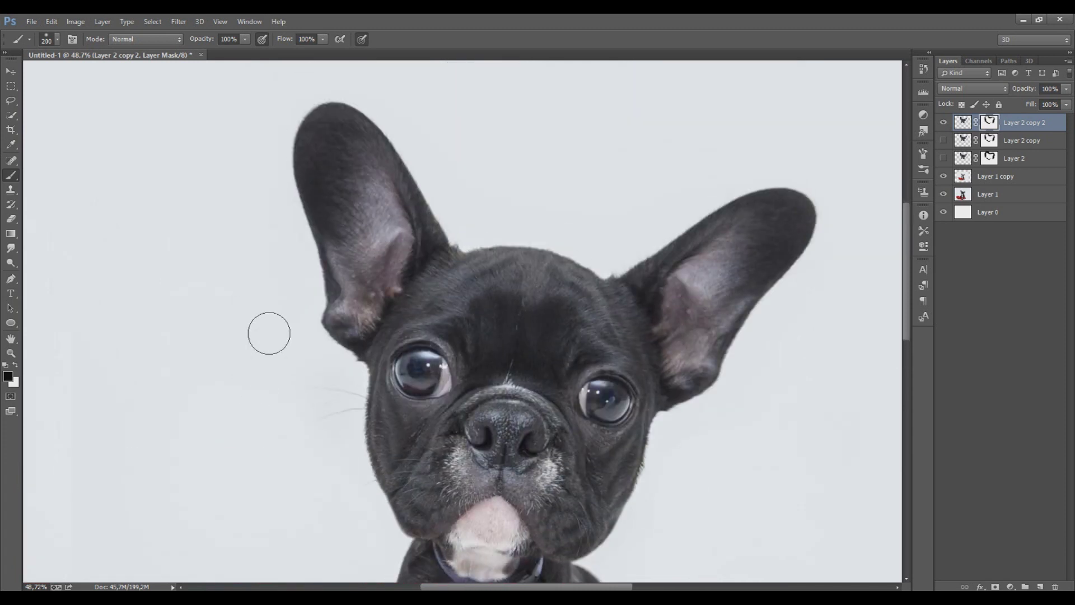
alt+scroll(245, 266, down, 2)
alt+scroll(267, 298, down, 2)
alt+scroll(271, 313, down, 1)
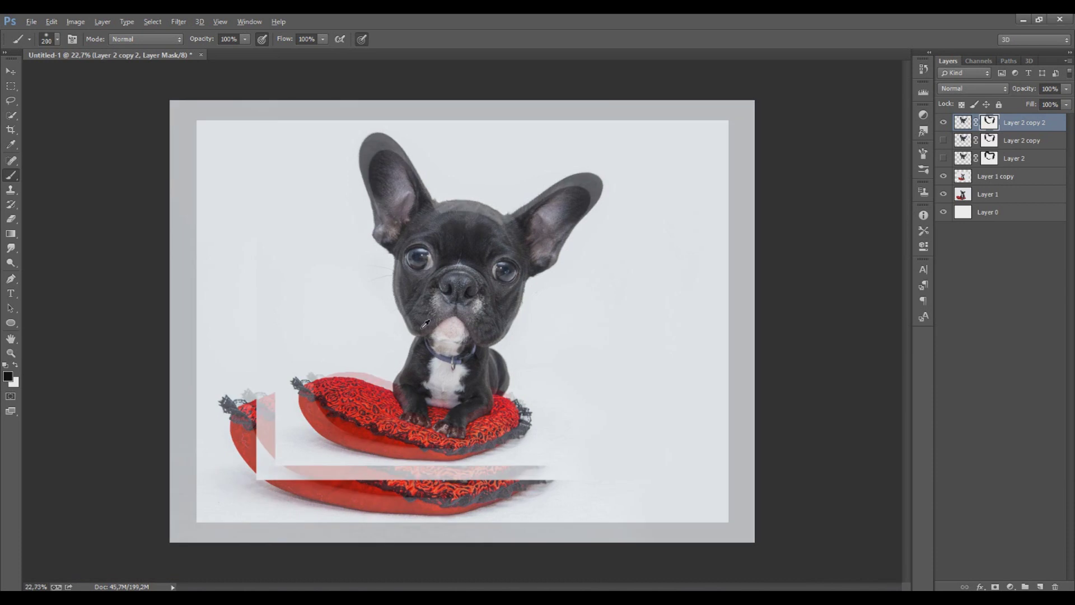
Move the four dog and head layers together further left and lower
shift+click(986, 176)
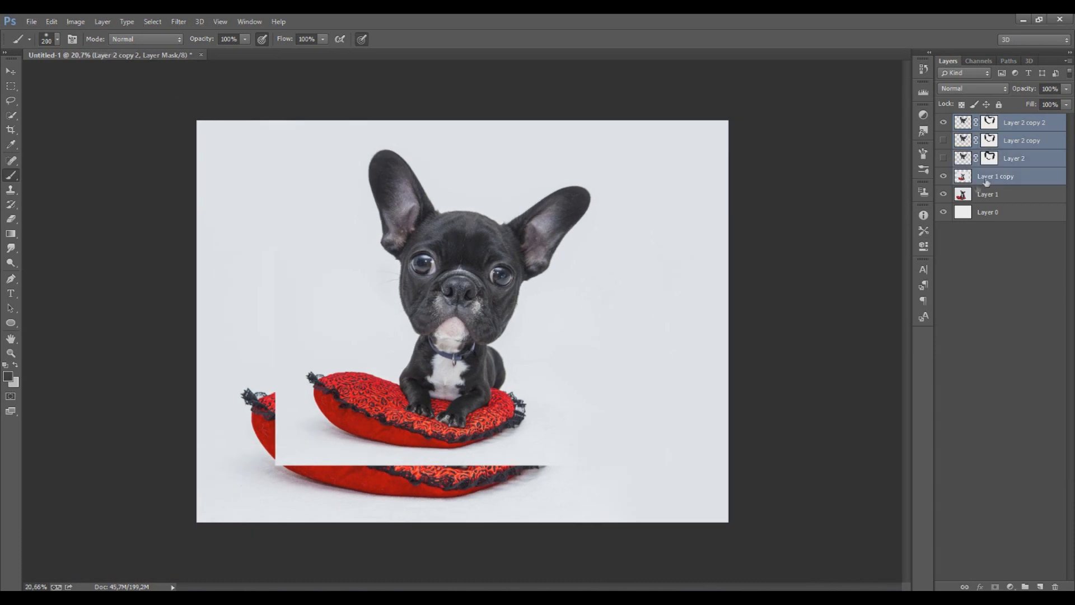
key(v)
mouse_move(384, 272)
mouse_down()
mouse_move(340, 304)
mouse_move(353, 317)
mouse_up()
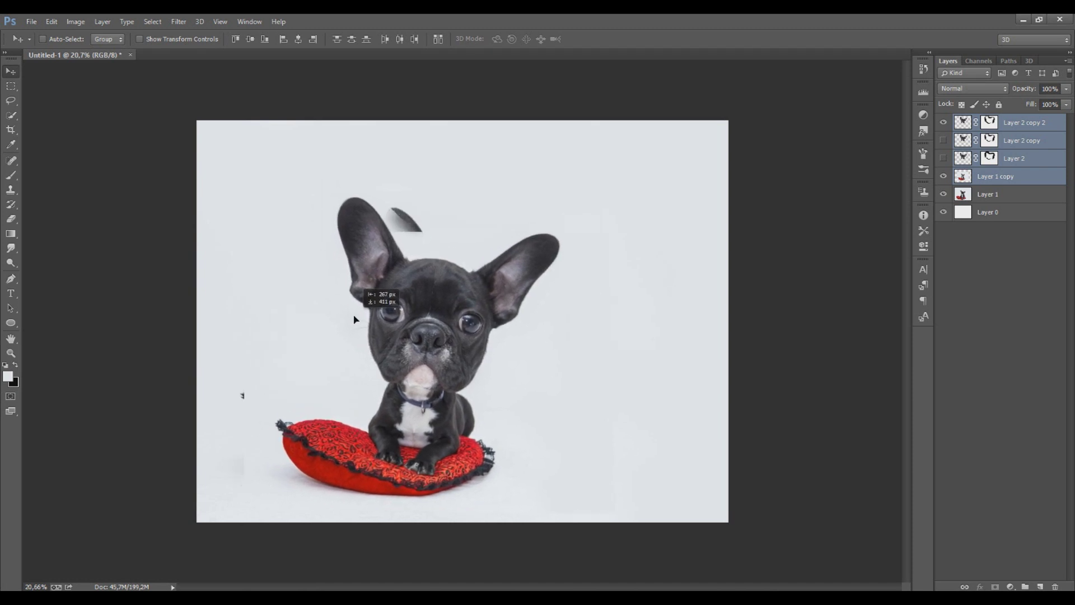
drag(354, 317, 338, 318)
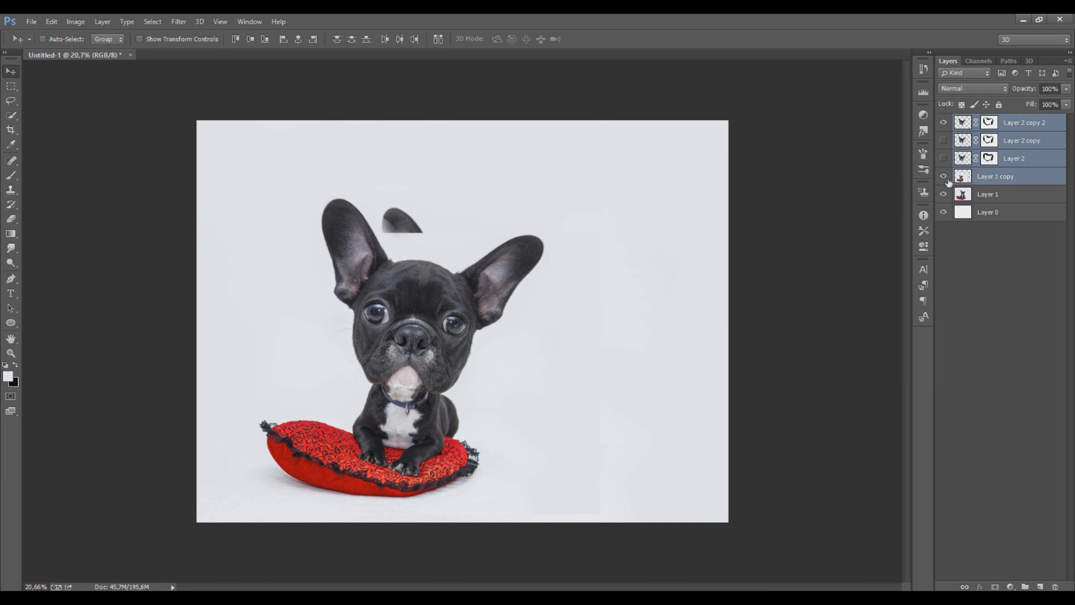
Paint out the stray ear fragment above the head on Layer 1 copy
click(960, 179)
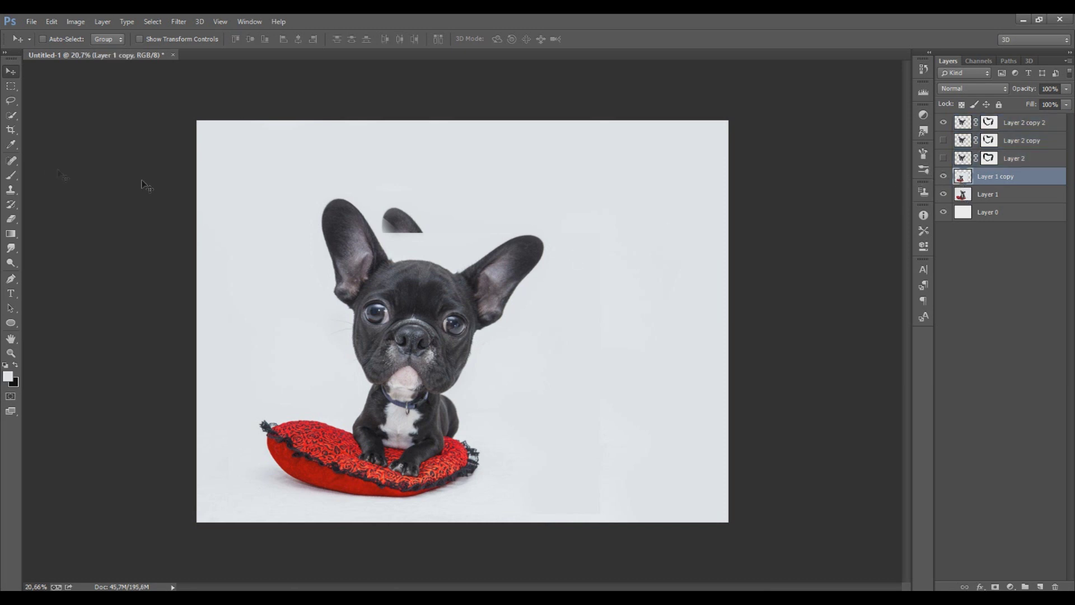
click(11, 175)
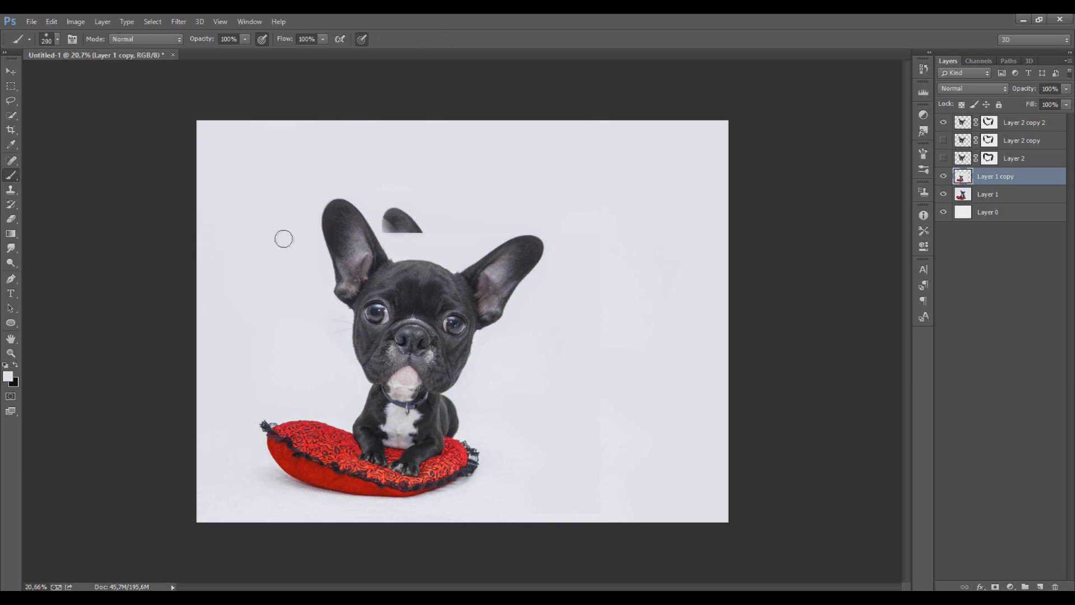
key(bracketright)
key(bracketright)
key(bracketright)
key(bracketright)
key(bracketright)
key(bracketright)
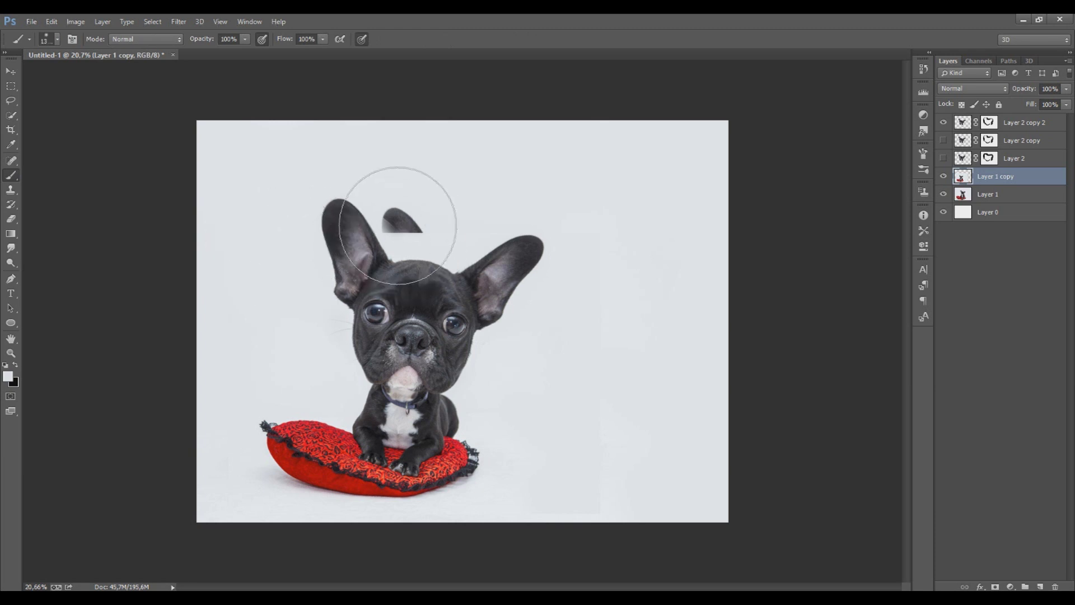
drag(397, 197, 421, 180)
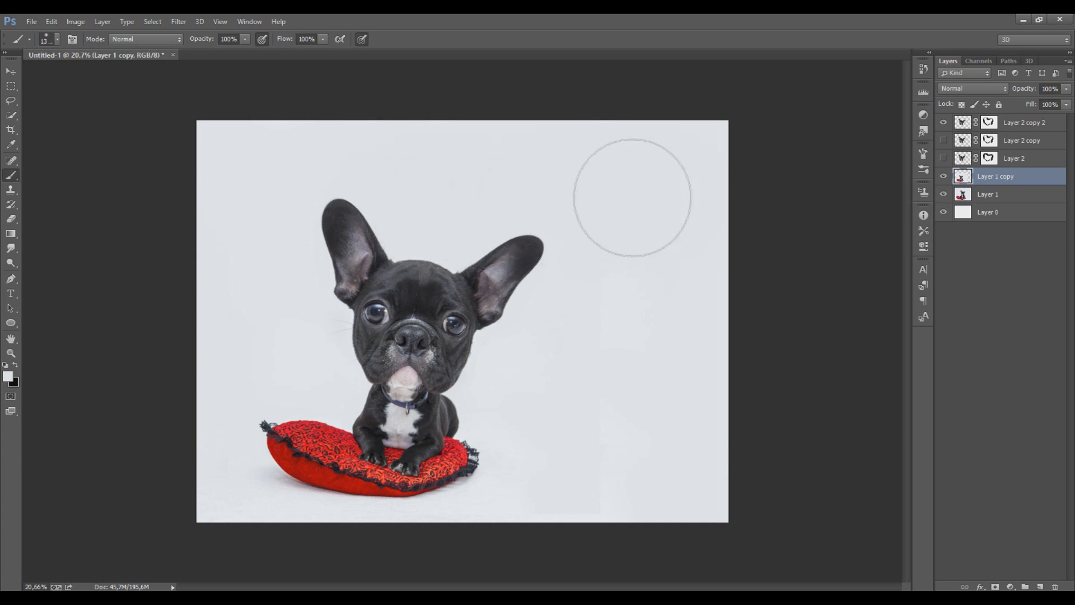